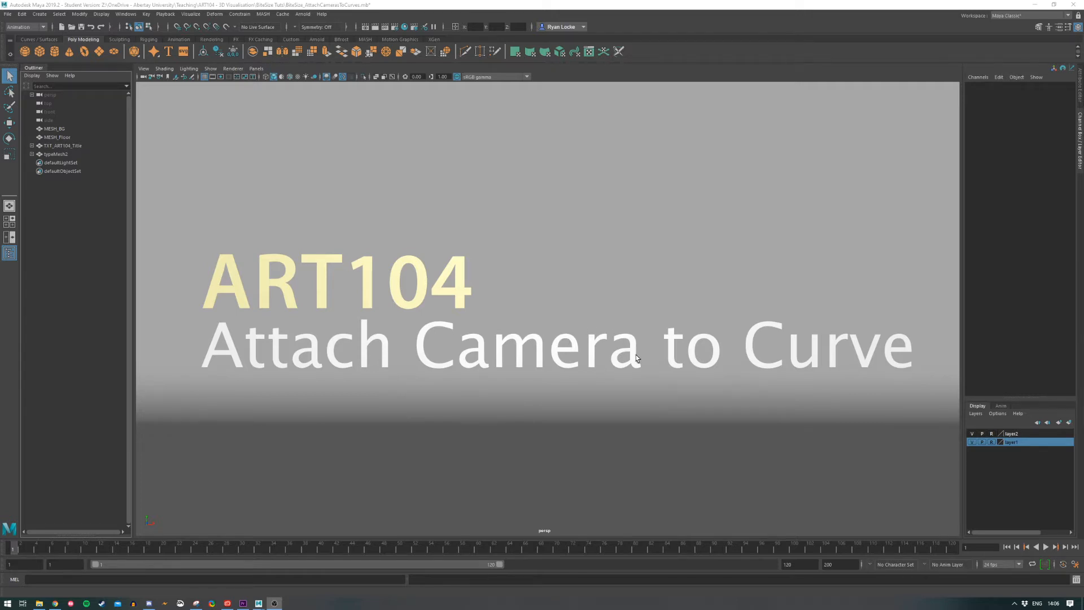
Draw an EP curve with five edit points winding across the floor slab
alt+drag(659, 403, 546, 305)
mouse_move(547, 305)
alt+middle_down()
mouse_move(567, 324)
mouse_move(562, 315)
alt+middle_up()
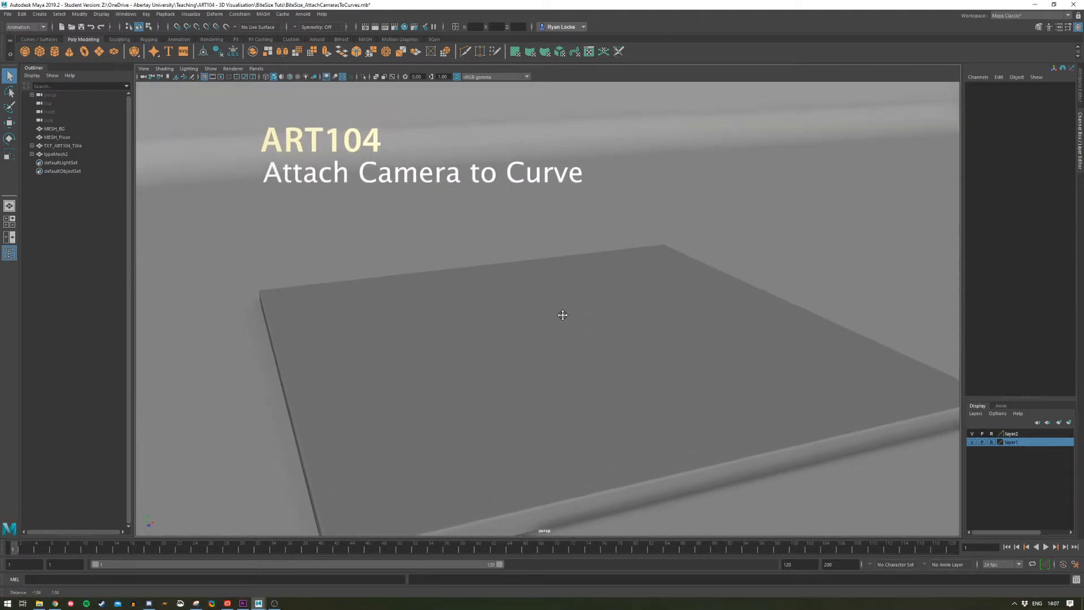
mouse_move(560, 314)
alt+right_down()
mouse_move(568, 333)
mouse_move(565, 322)
alt+right_up()
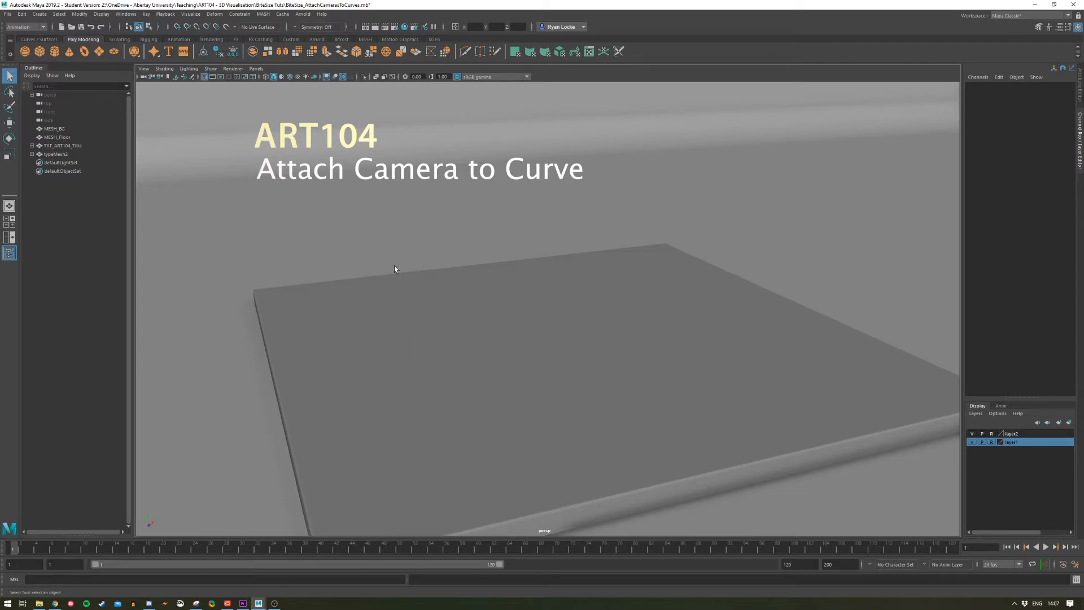
click(41, 14)
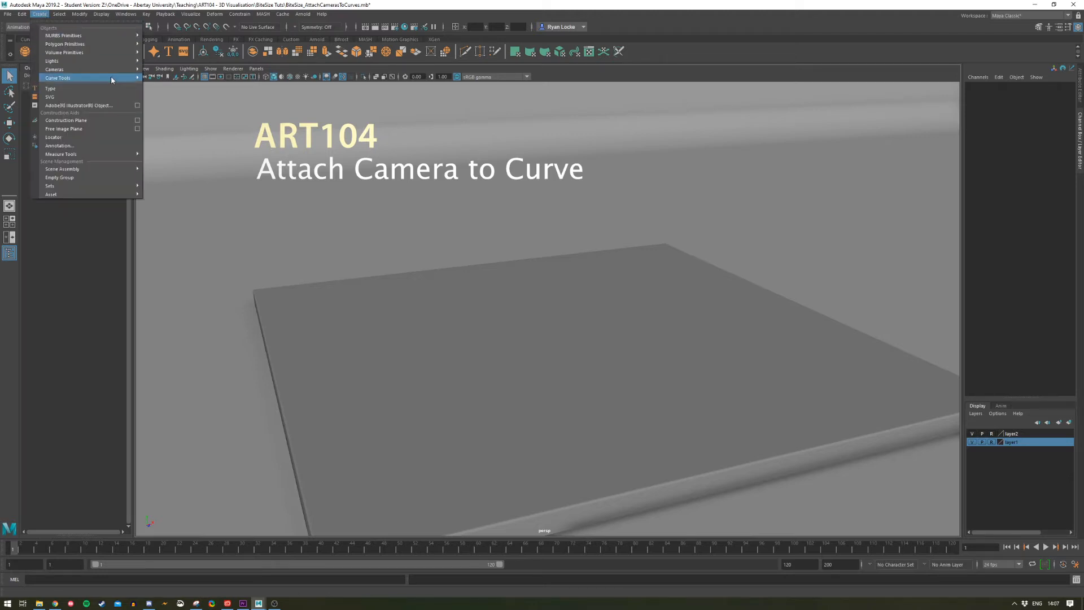
mouse_move(111, 77)
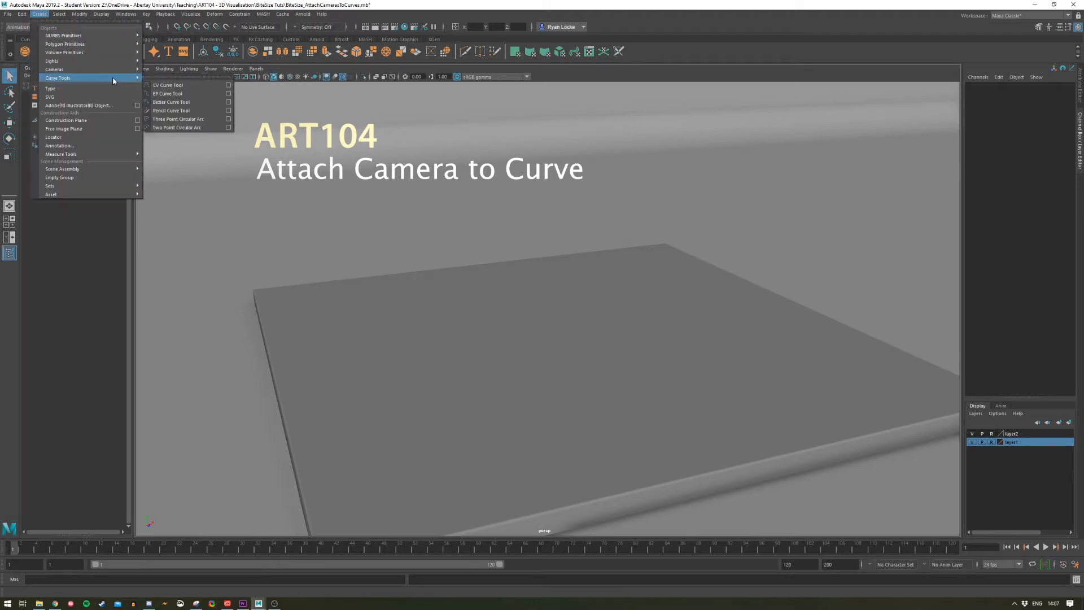
click(196, 97)
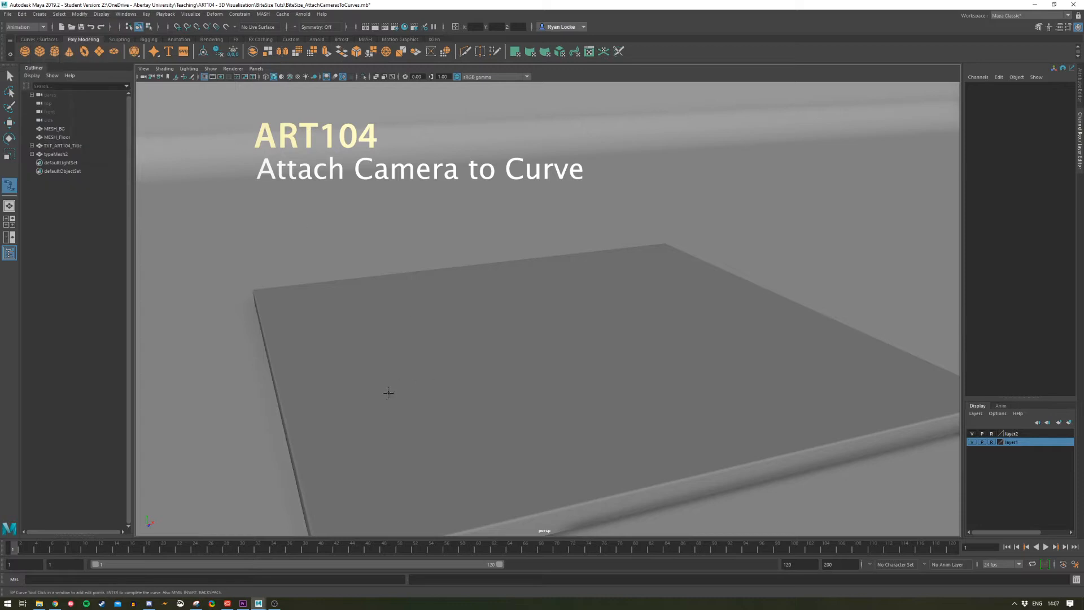
click(309, 324)
click(463, 309)
click(515, 378)
click(694, 341)
click(892, 390)
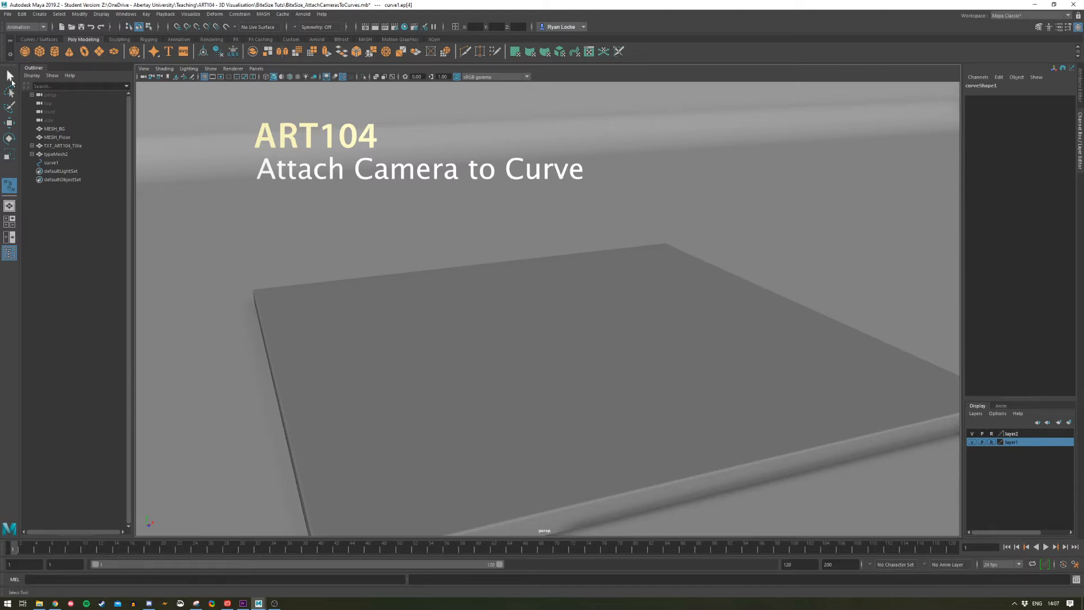
Raise the new curve about 7 units above the floor slab
click(10, 122)
drag(566, 346, 567, 272)
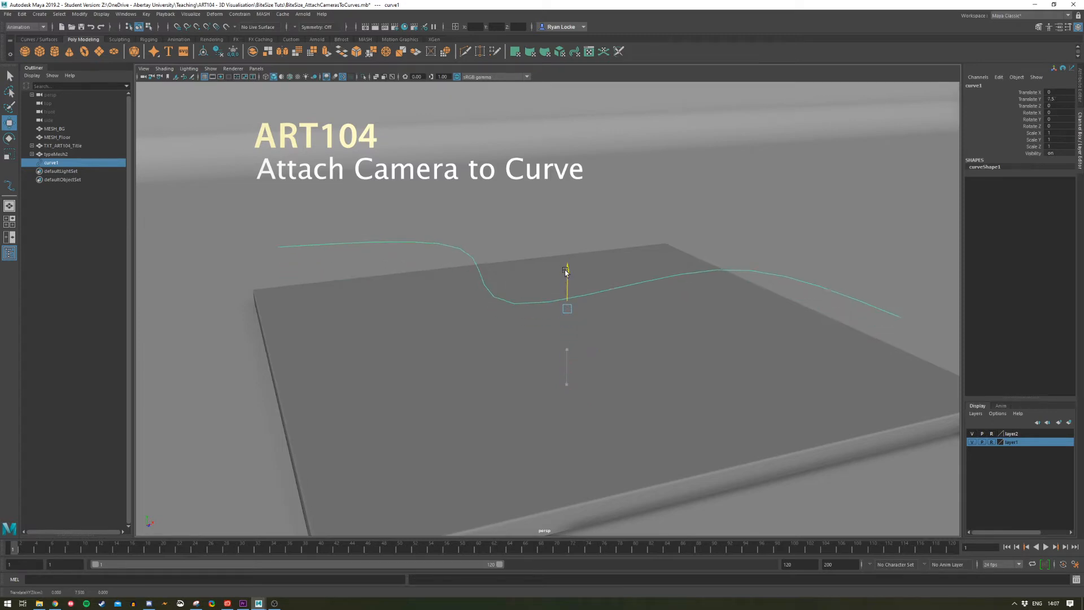
alt+drag(586, 343, 549, 358)
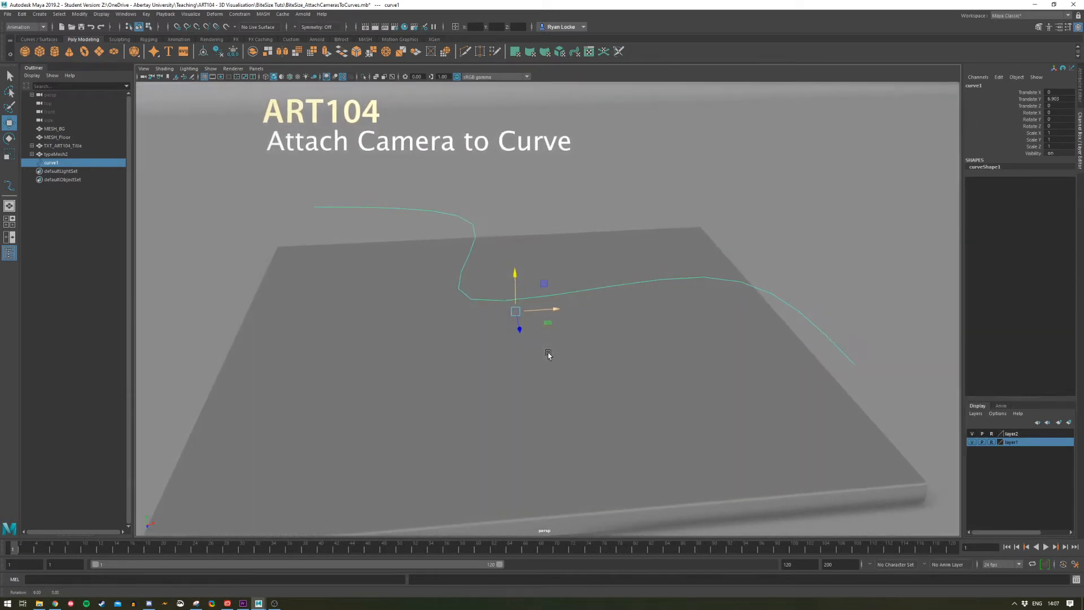
Switch the curve to control vertex editing and reposition its control vertices to adjust the first bends
right_click(479, 302)
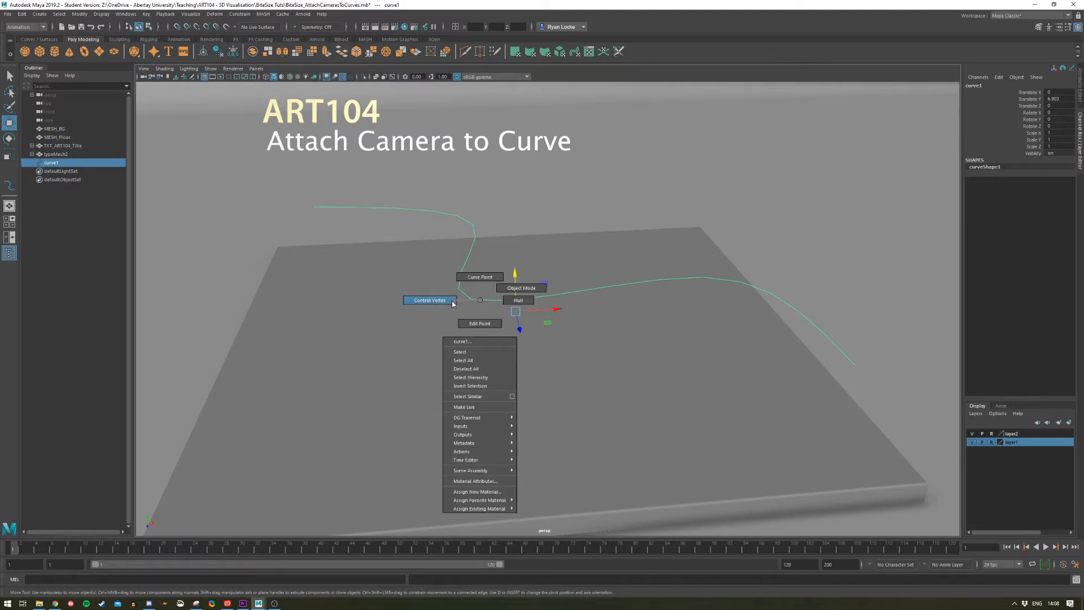
click(453, 302)
drag(552, 223, 524, 190)
drag(766, 256, 737, 272)
drag(332, 394, 372, 341)
drag(329, 375, 393, 338)
Switch the curve to edit point editing and move its edit points to smooth out the bends
right_drag(578, 276, 586, 303)
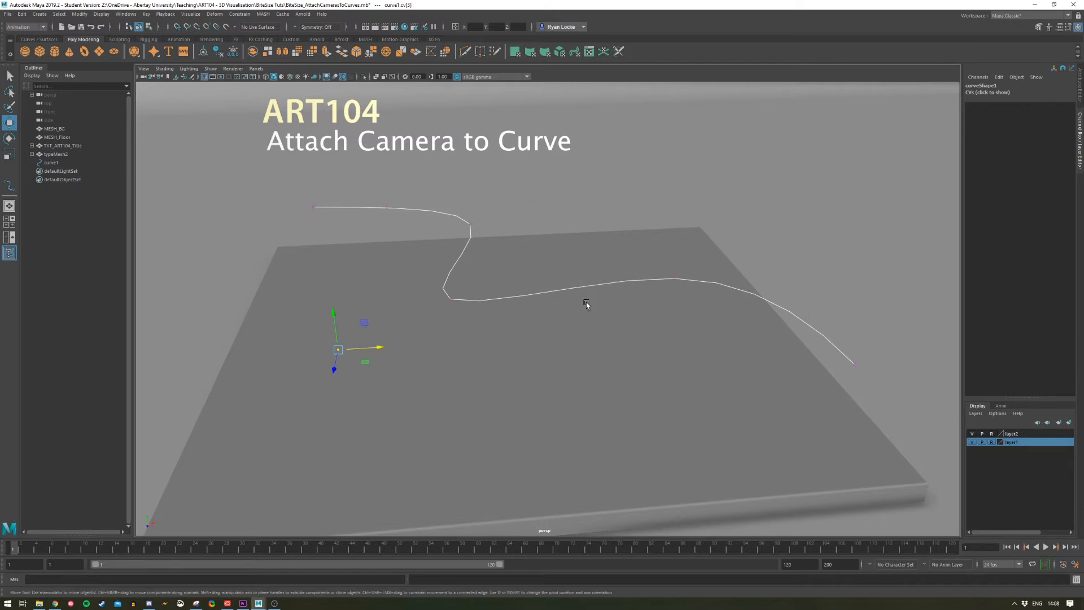
click(676, 280)
drag(709, 278, 678, 320)
click(469, 224)
drag(509, 222, 487, 239)
drag(876, 380, 827, 403)
click(650, 307)
drag(684, 305, 583, 370)
Return to object mode and move the whole curve to better centre it over the slab
right_drag(583, 370, 620, 324)
alt+drag(455, 391, 529, 380)
drag(584, 307, 624, 306)
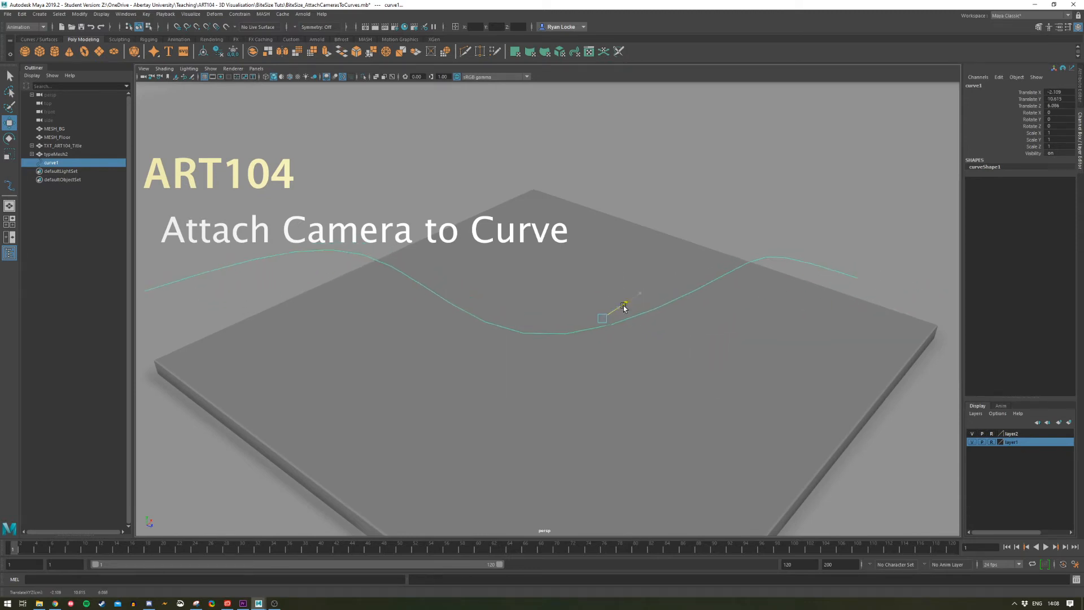
Reshape the curve's start, first bend and far end by moving their edit points, and deselect the points
scroll(557, 346, down, 2)
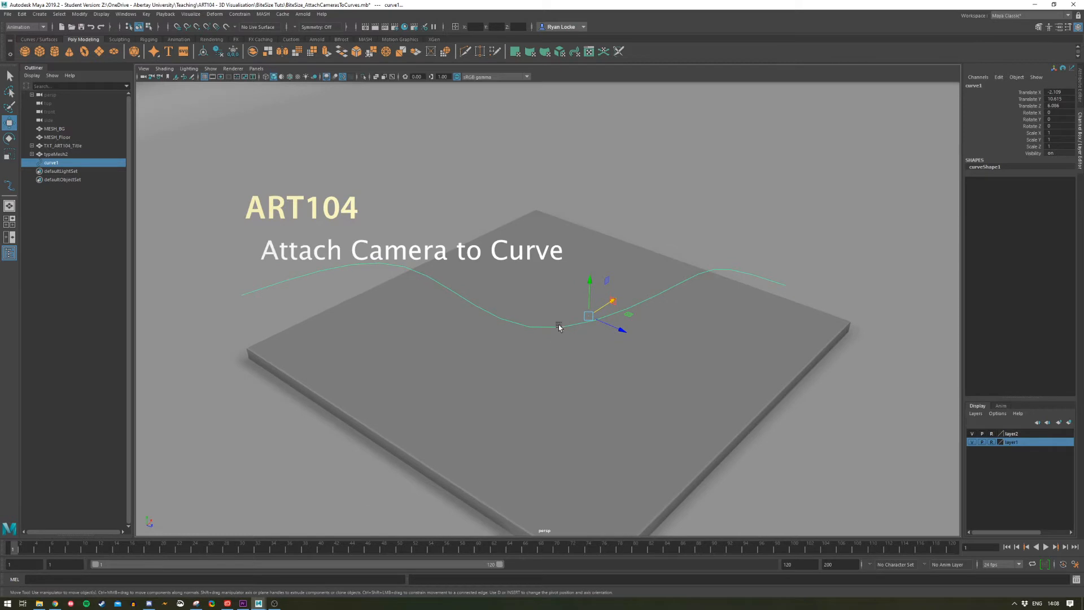
right_drag(557, 322, 565, 346)
drag(304, 321, 195, 275)
drag(265, 308, 321, 349)
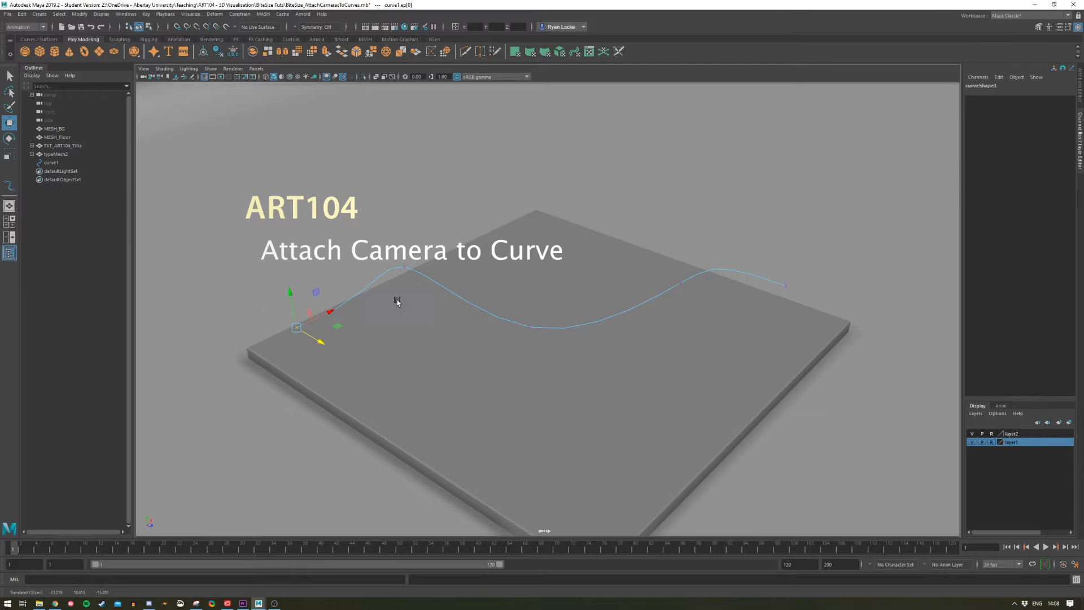
click(405, 266)
drag(443, 252, 443, 305)
drag(793, 290, 665, 296)
drag(807, 290, 593, 334)
alt+middle_drag(599, 342, 627, 356)
click(602, 304)
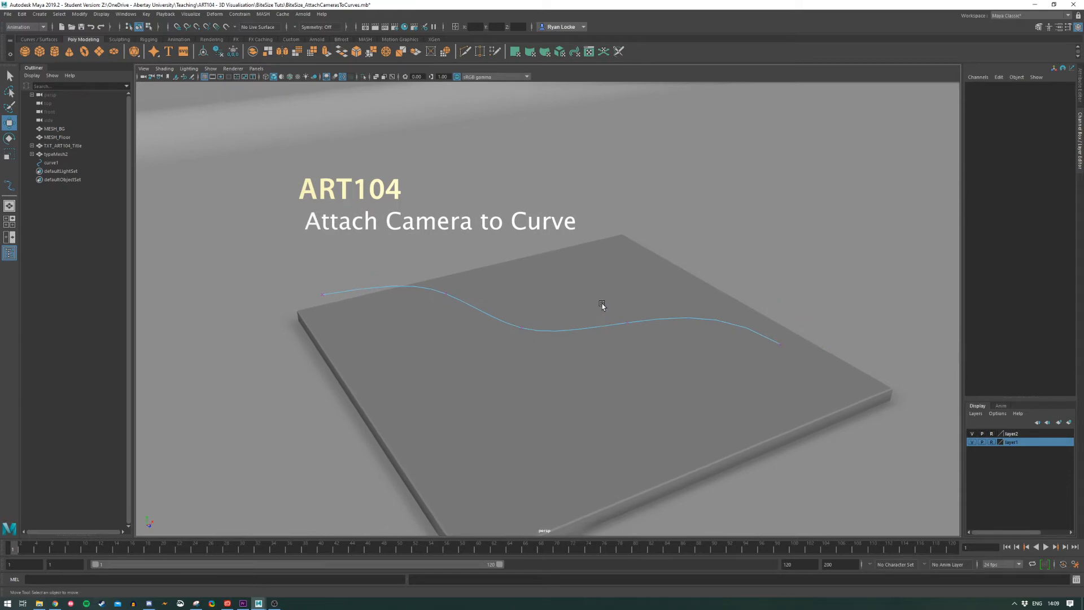
key(q)
mouse_move(489, 304)
alt+mouse_down()
mouse_move(459, 307)
mouse_move(480, 307)
alt+mouse_up()
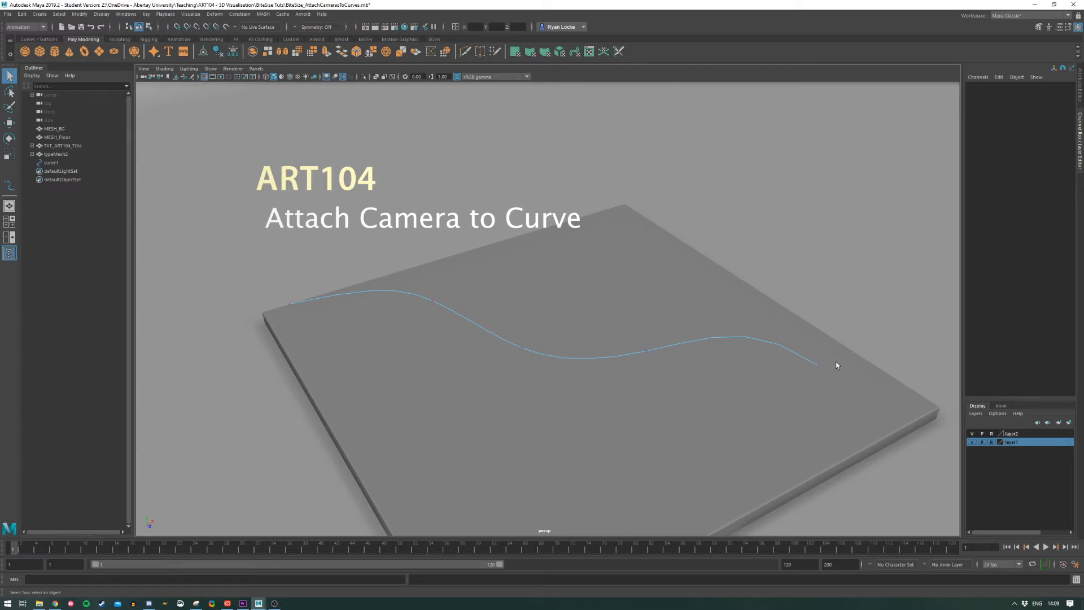
click(818, 364)
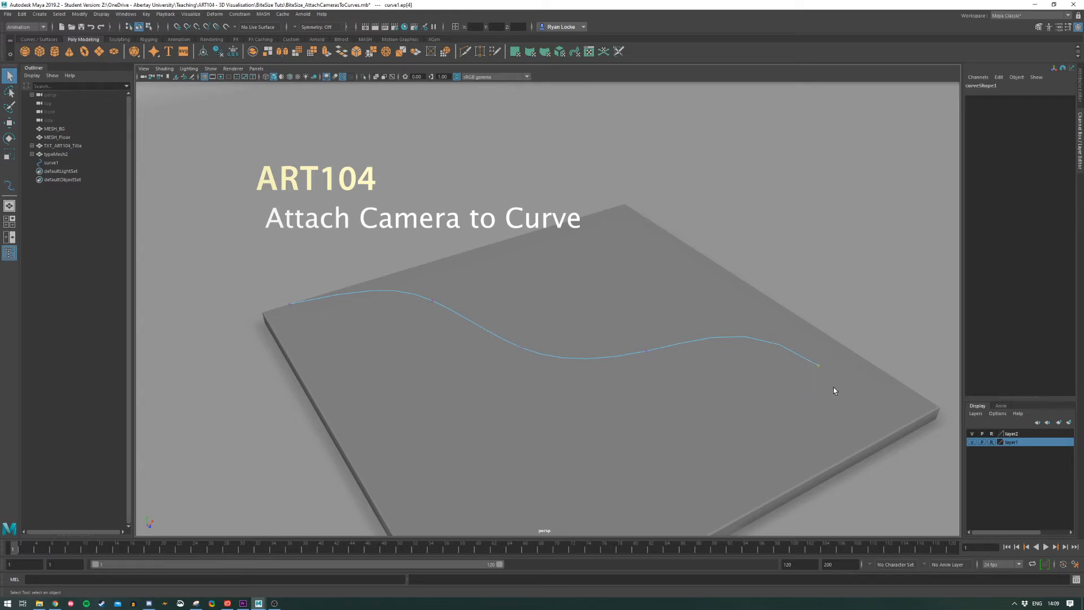
click(797, 380)
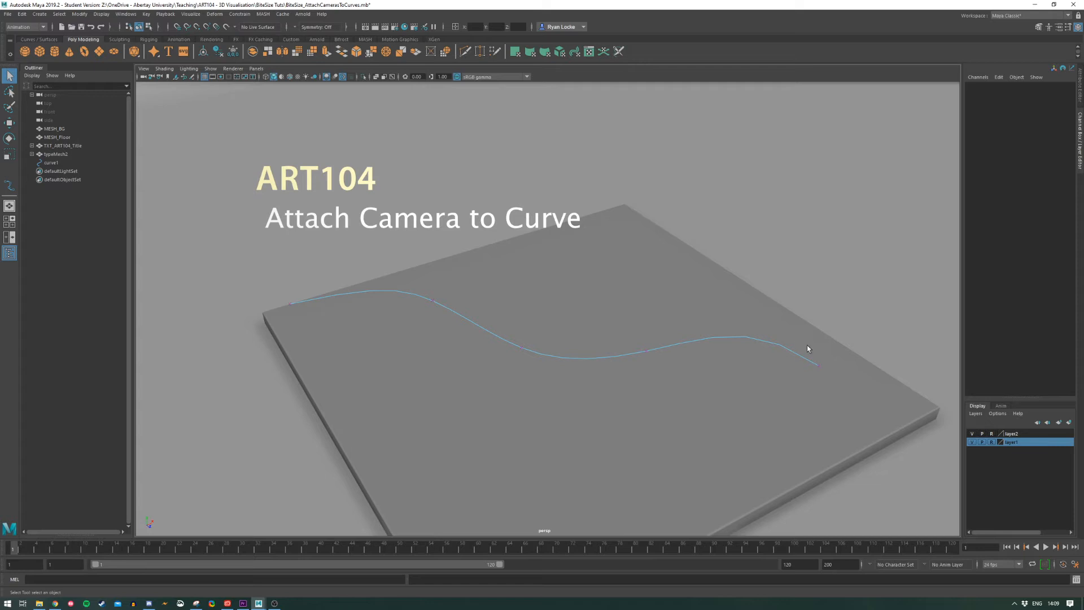
alt+drag(671, 360, 635, 365)
alt+drag(574, 485, 552, 477)
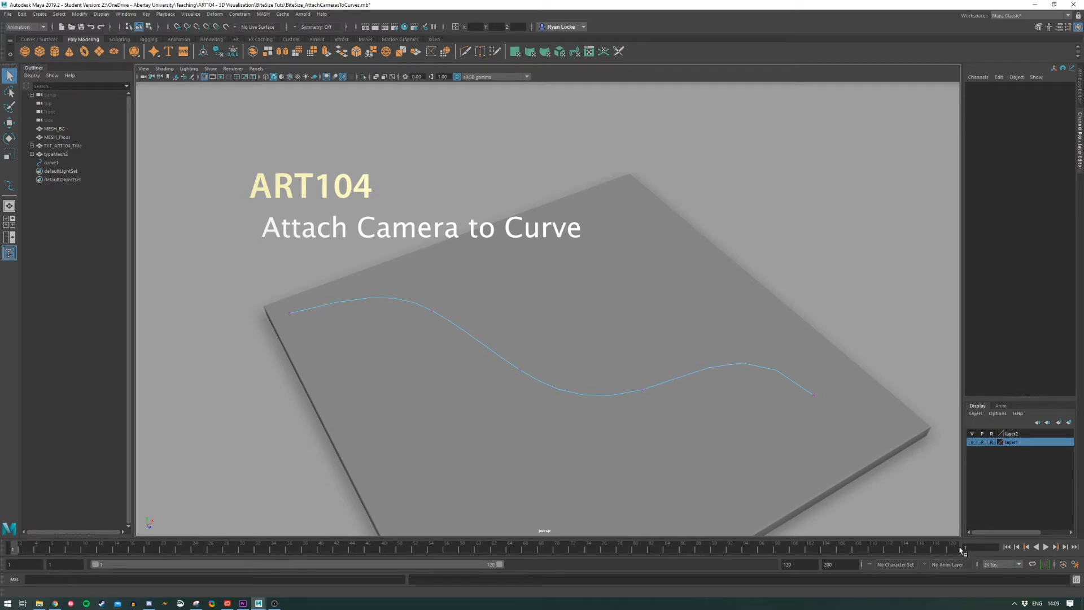
Set the animation end time to frame 100
click(828, 564)
text(0)
key(Return)
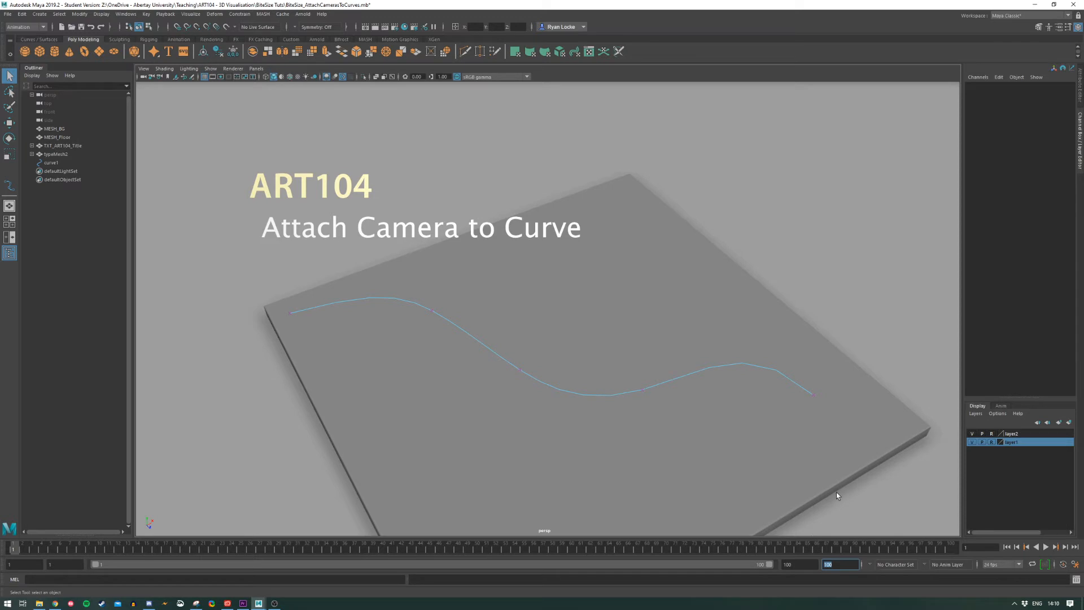
Create a standard camera and raise it about 7.9 units above the origin
alt+drag(720, 397, 727, 390)
alt+drag(298, 305, 294, 319)
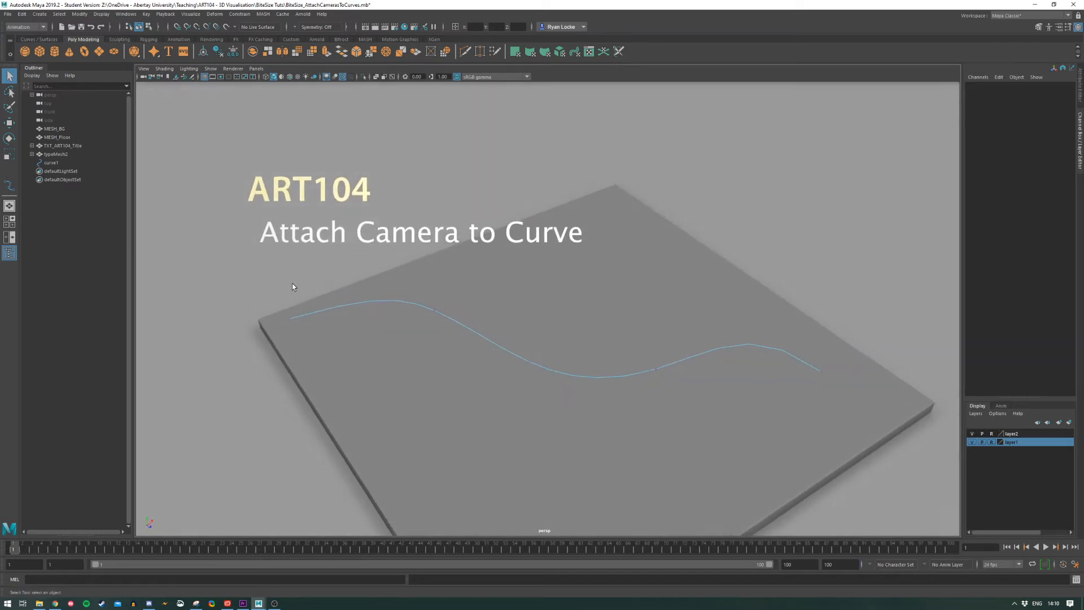
click(39, 13)
mouse_move(91, 71)
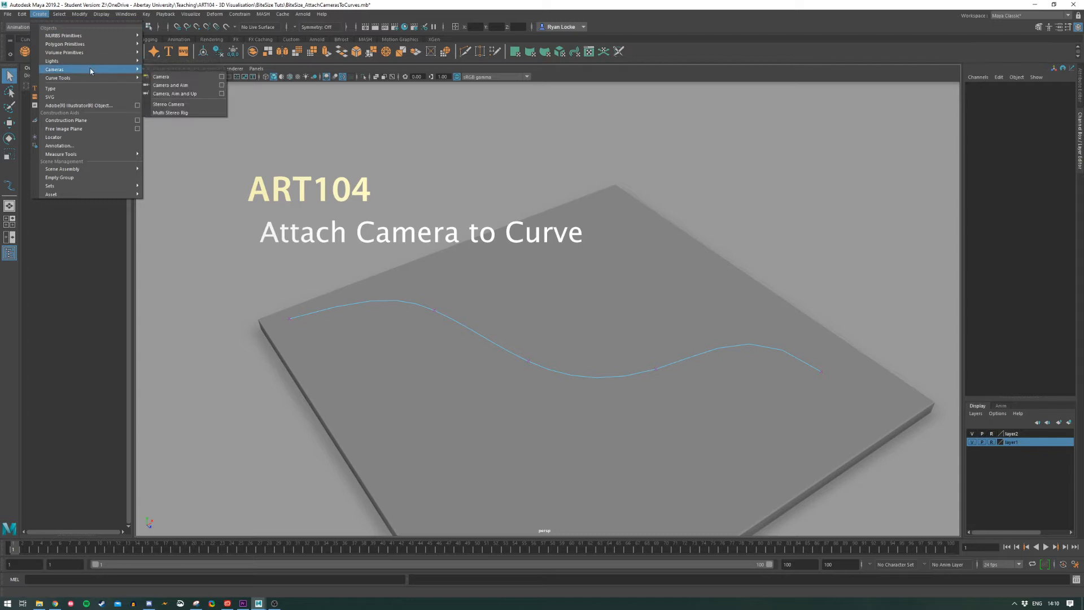
click(180, 80)
alt+drag(530, 392, 534, 363)
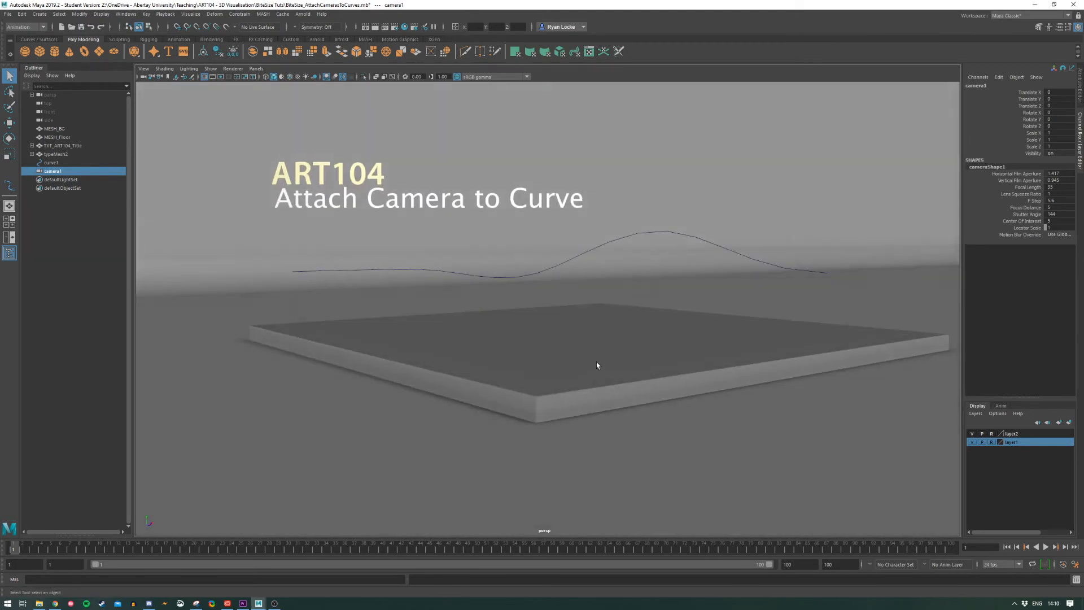
key(w)
drag(589, 337, 573, 251)
alt+drag(573, 251, 554, 358)
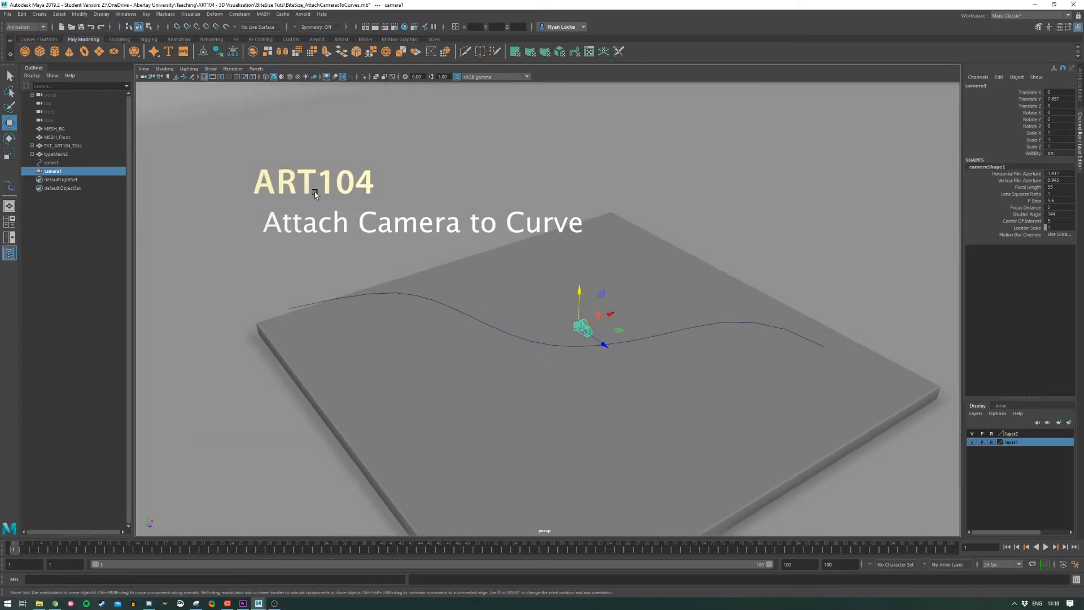
Set the active menu set to Animation
click(42, 28)
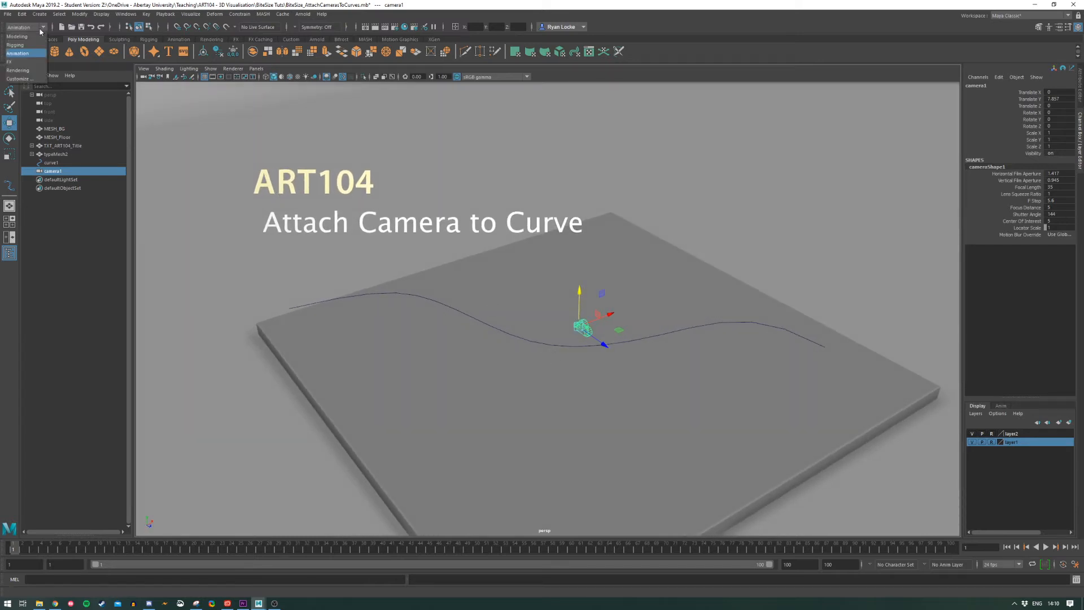
click(40, 36)
click(46, 28)
click(17, 53)
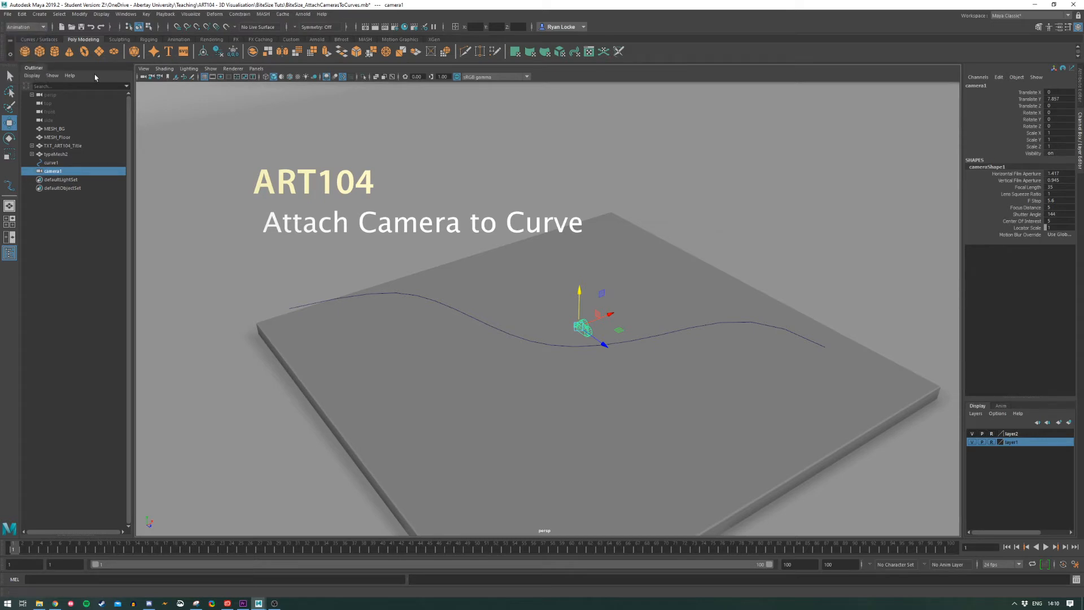
Move the camera to the curve's starting corner and rotate it about -125 degrees around Y to face along the curve
alt+drag(395, 261, 377, 274)
drag(601, 338, 299, 309)
drag(376, 283, 237, 321)
key(e)
alt+drag(261, 336, 370, 335)
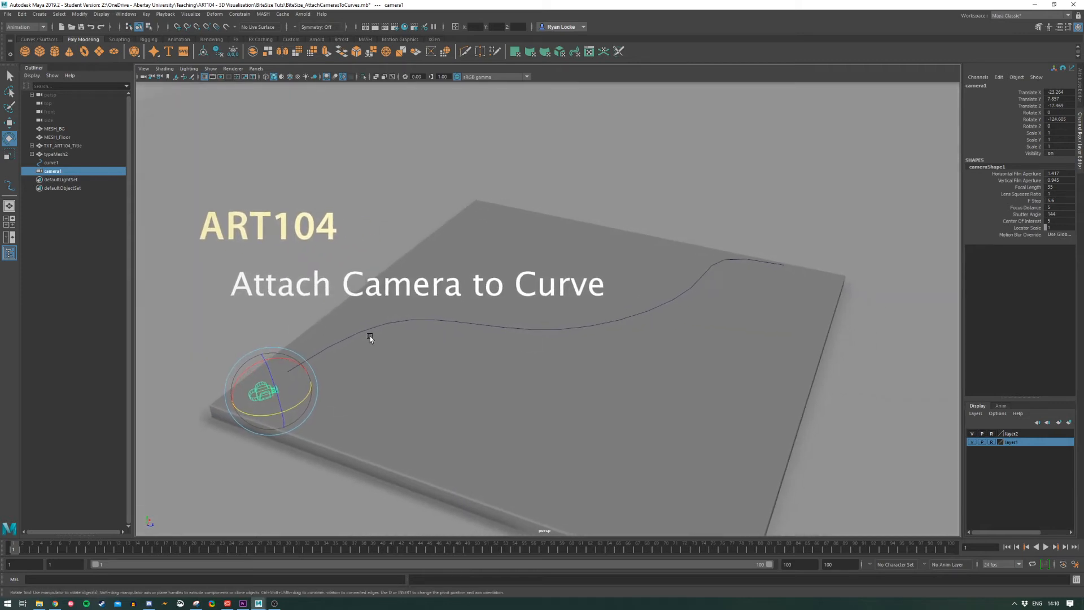
Raise the camera to about 8.9 units on Y, beside the start of the curve
alt+middle_drag(373, 337, 408, 299)
alt+right_drag(408, 300, 437, 347)
alt+drag(438, 349, 353, 351)
key(w)
drag(281, 344, 275, 323)
alt+drag(395, 339, 387, 340)
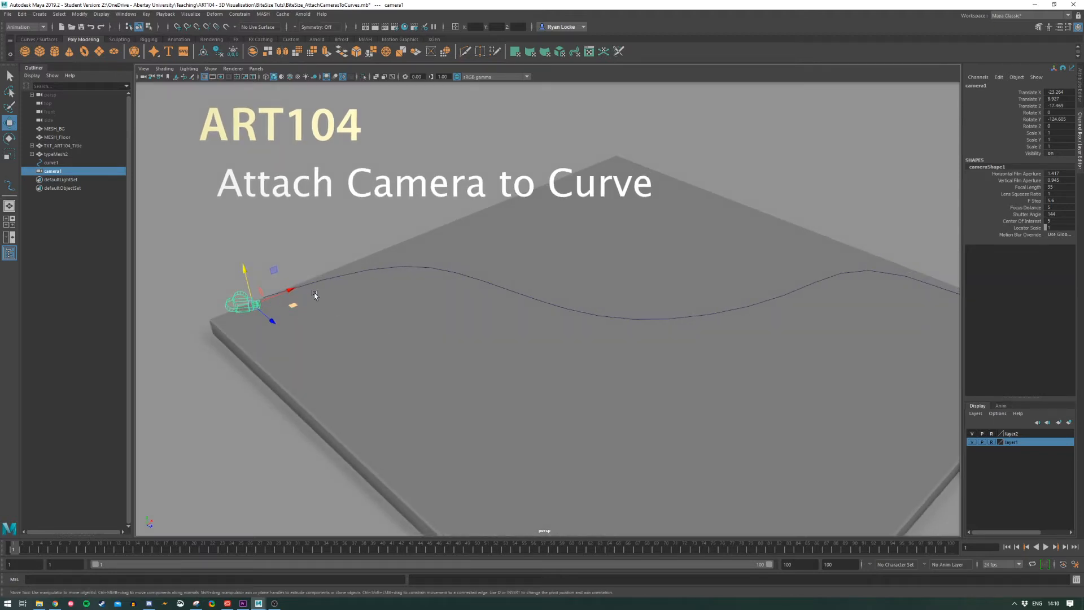
Add the curve to the camera selection and attach the camera to it as a motion path
shift+click(338, 277)
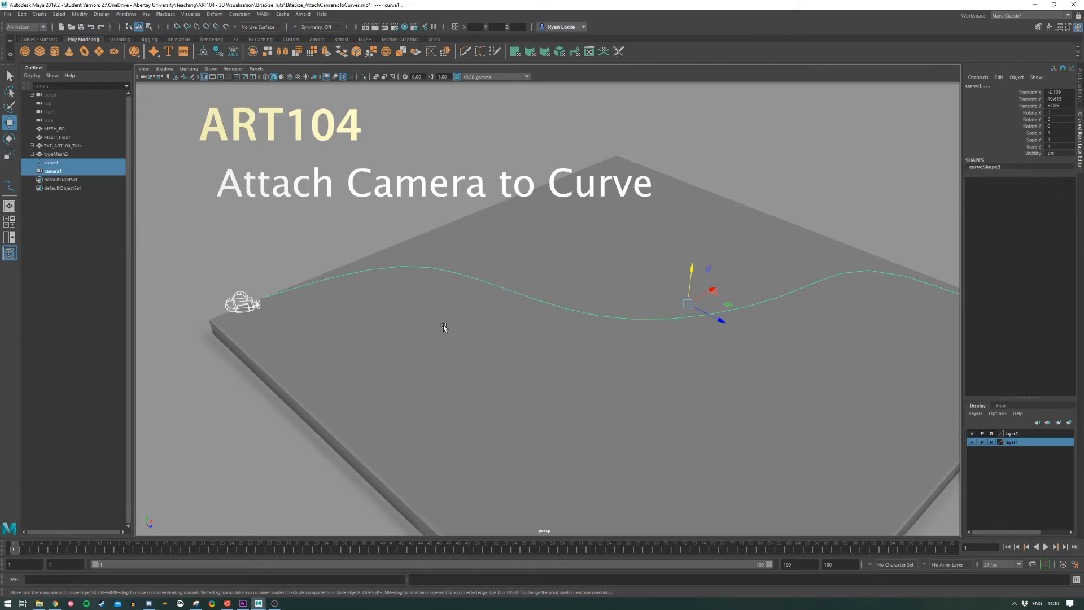
click(239, 15)
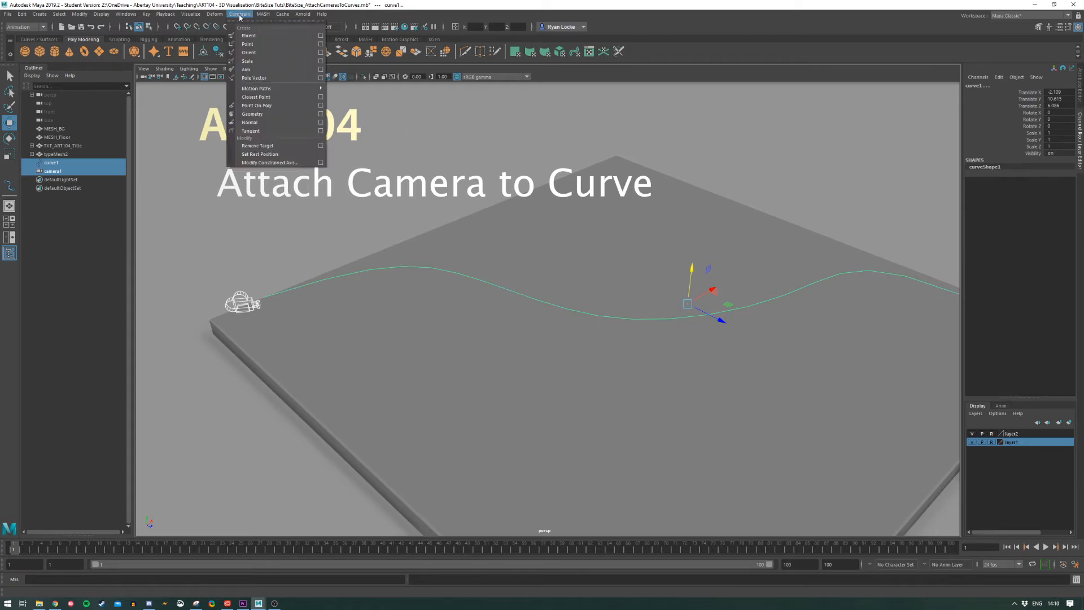
mouse_move(308, 91)
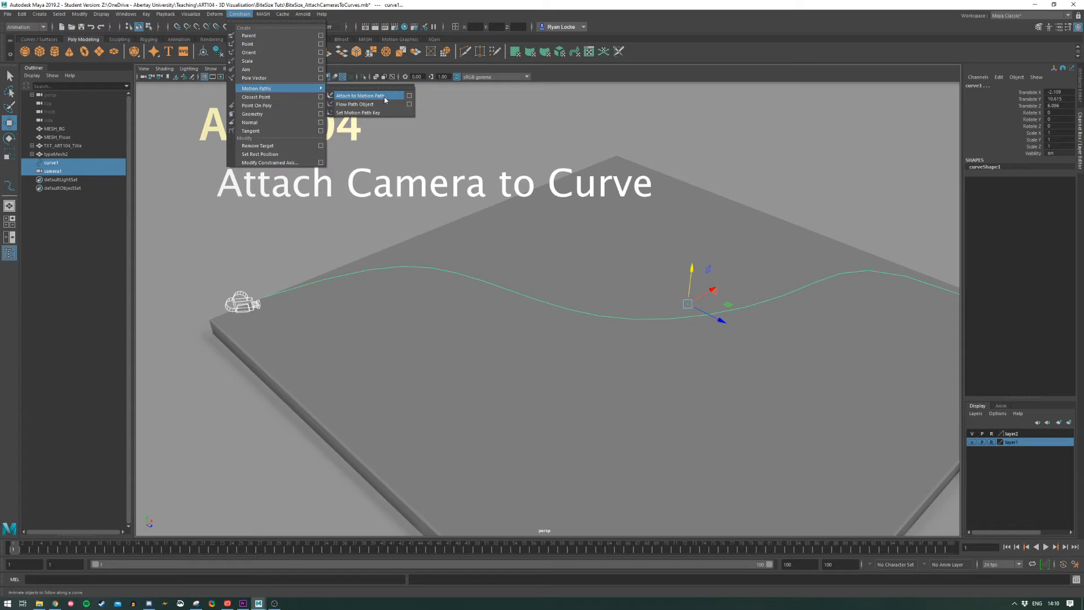
click(360, 95)
alt+drag(302, 275, 368, 272)
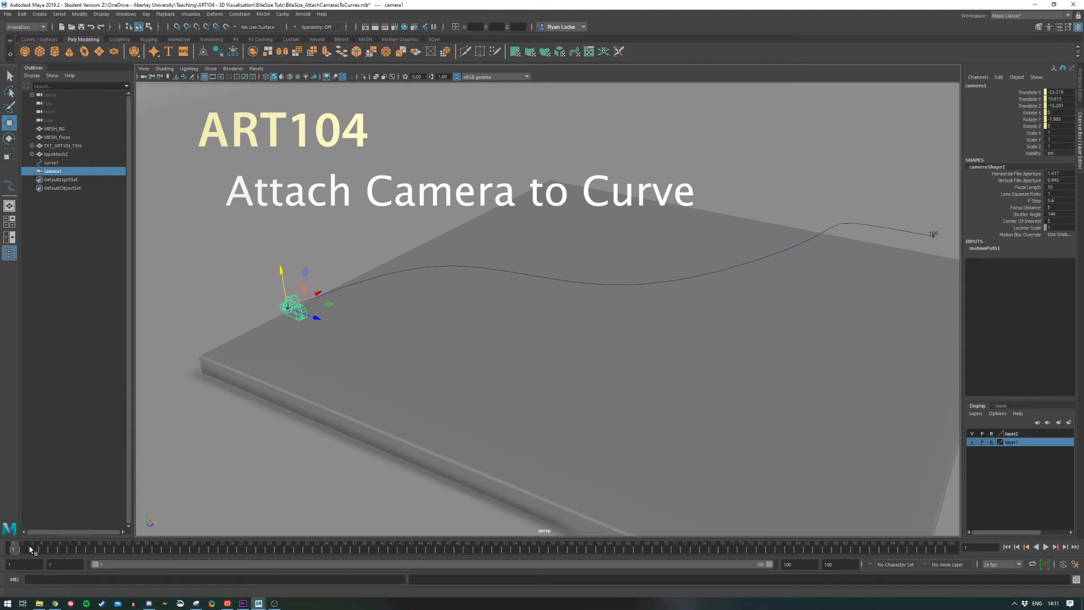
Play and scrub the animation to check how the camera travels along the curve
key(alt+v)
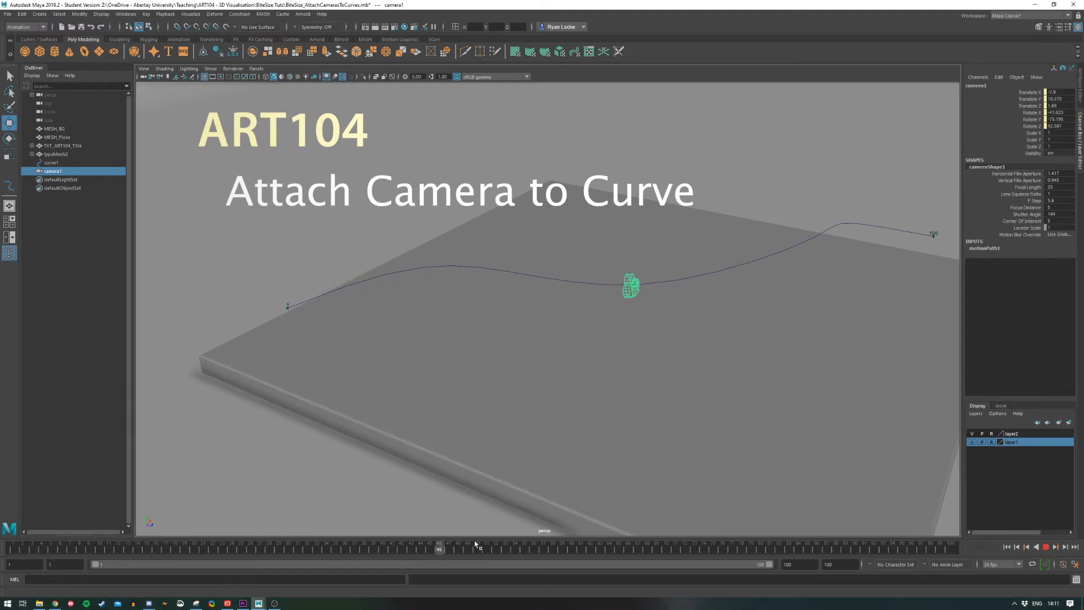
drag(950, 548, 0, 543)
key(alt+v)
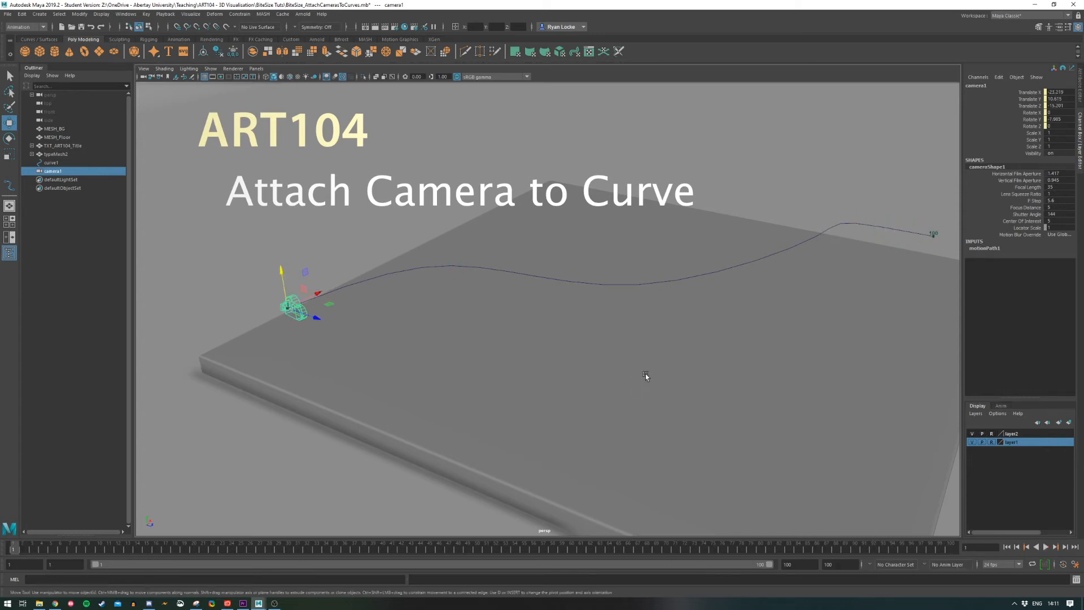
Set the animation end time to frame 200
alt+middle_drag(645, 374, 581, 375)
double_click(830, 564)
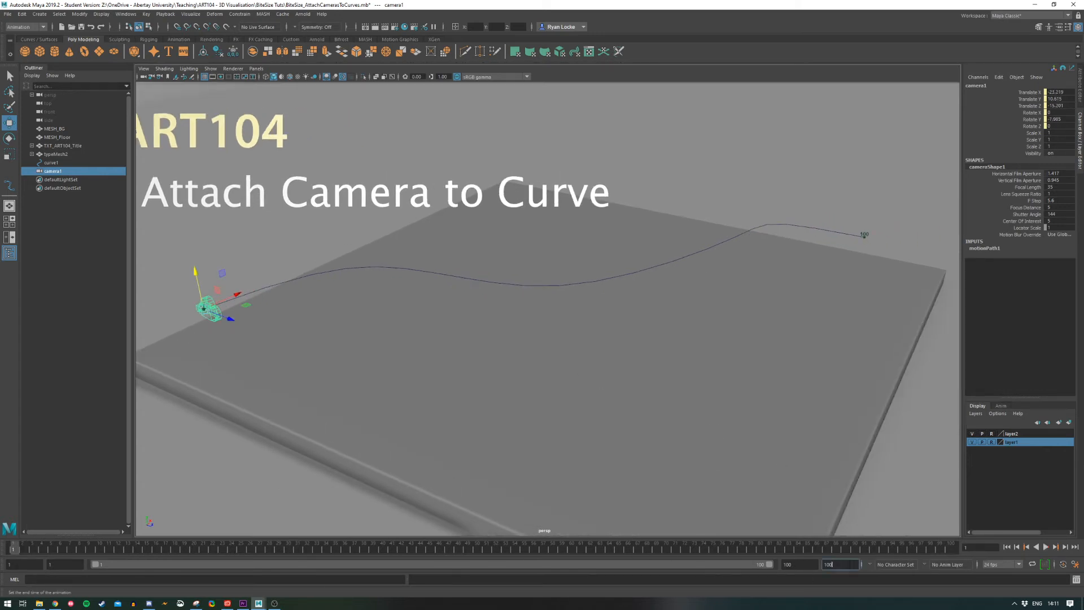
key(Return)
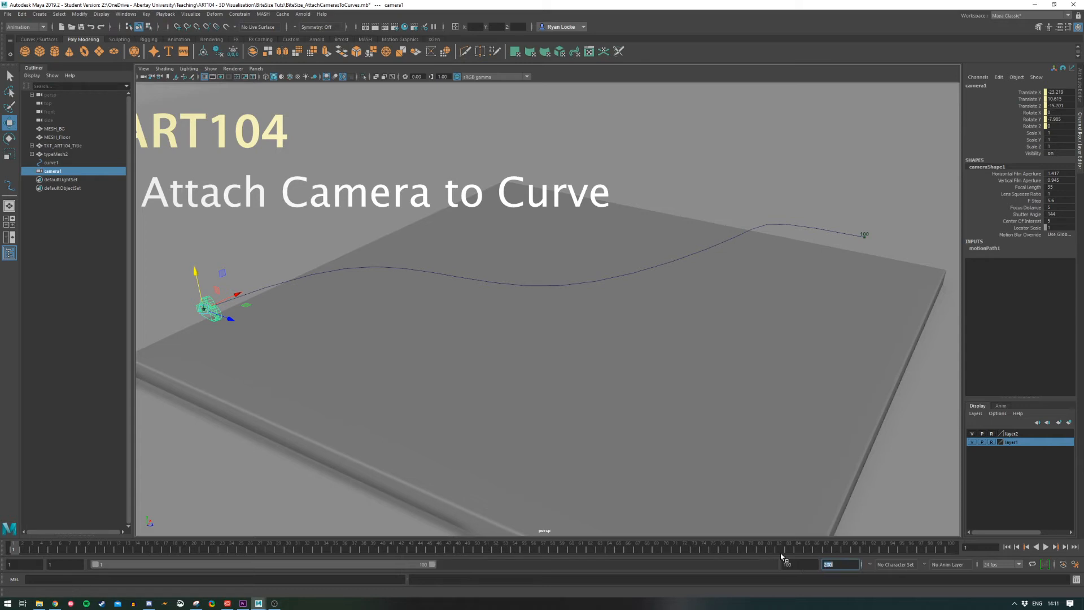
Extend the visible playback range to frame 200
drag(434, 565, 903, 565)
scroll(857, 337, down, 2)
alt+drag(828, 312, 825, 254)
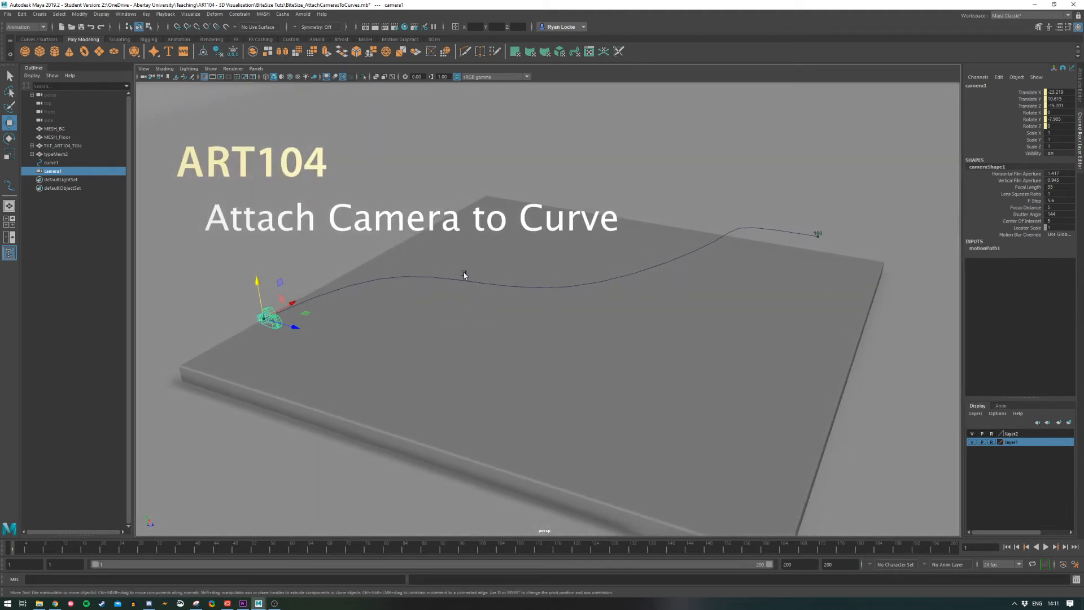
scroll(741, 285, up, 2)
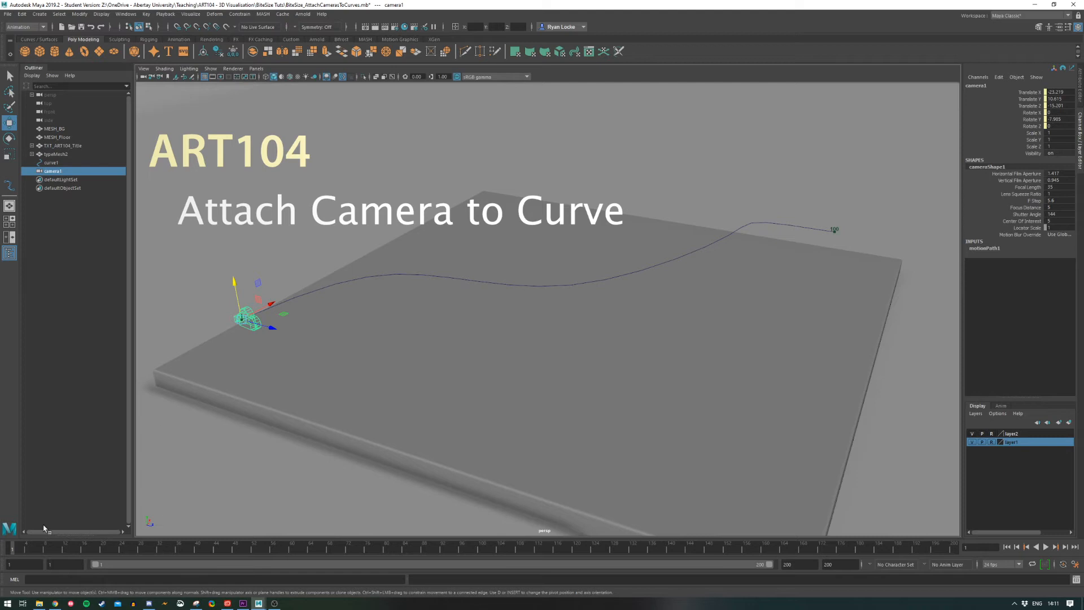
Play the animation across the extended range, scrub through it and return to the first frame
key(alt+v)
drag(94, 554, 480, 581)
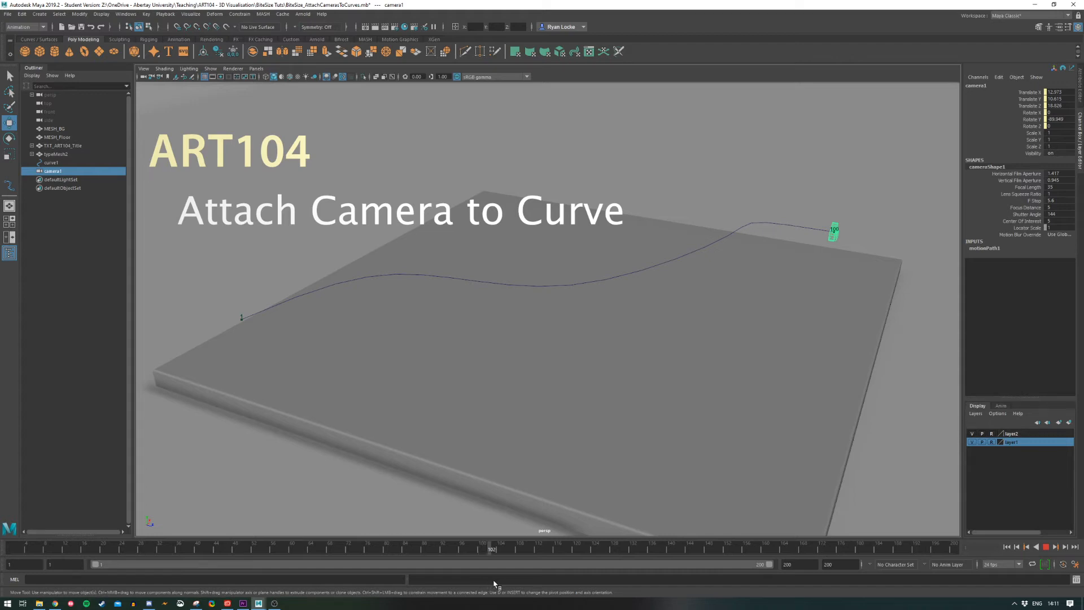
drag(496, 549, 2, 552)
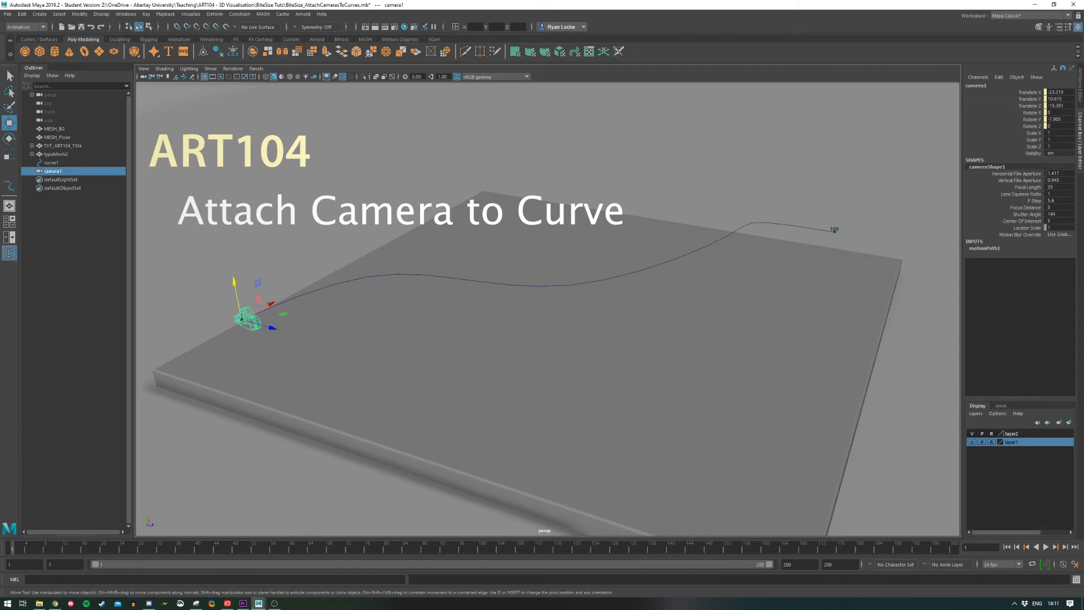
Show the detailed attributes of the selected camera in place of the channel values
key(ctrl+a)
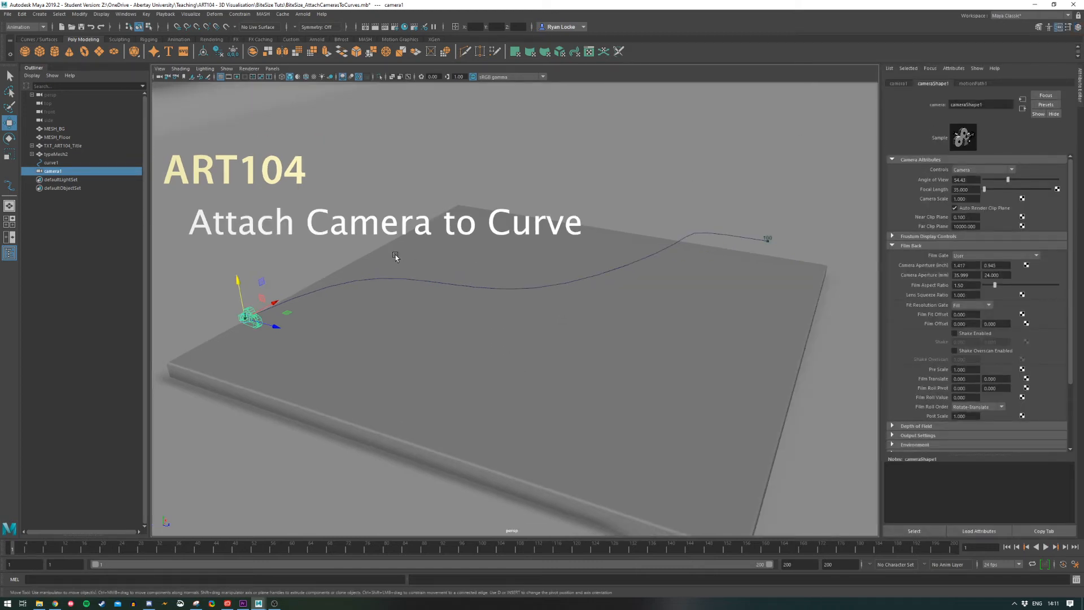
alt+middle_drag(396, 256, 409, 265)
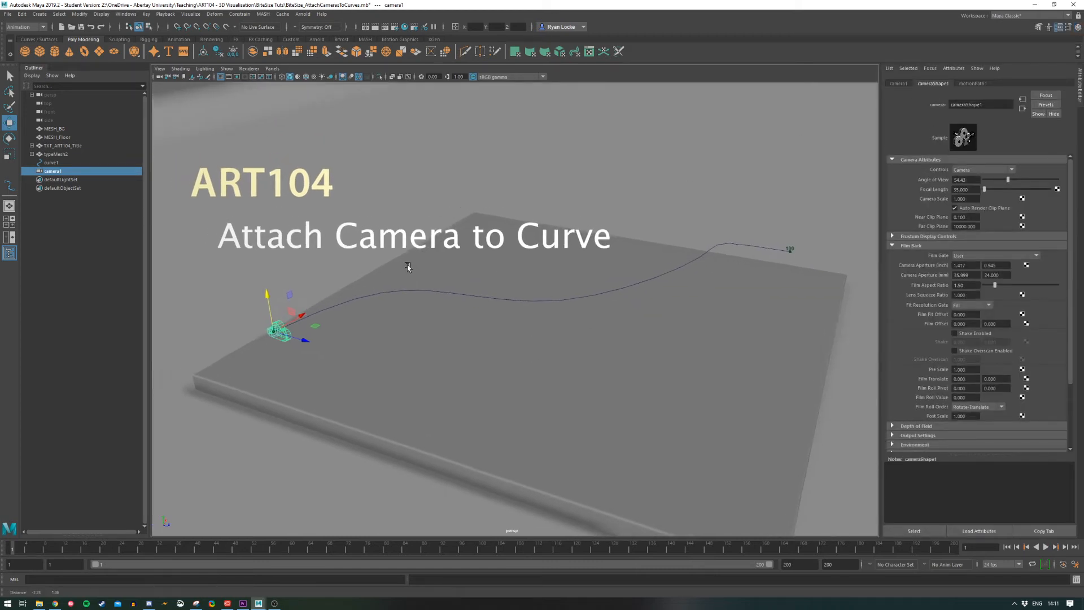
click(1059, 27)
click(1059, 28)
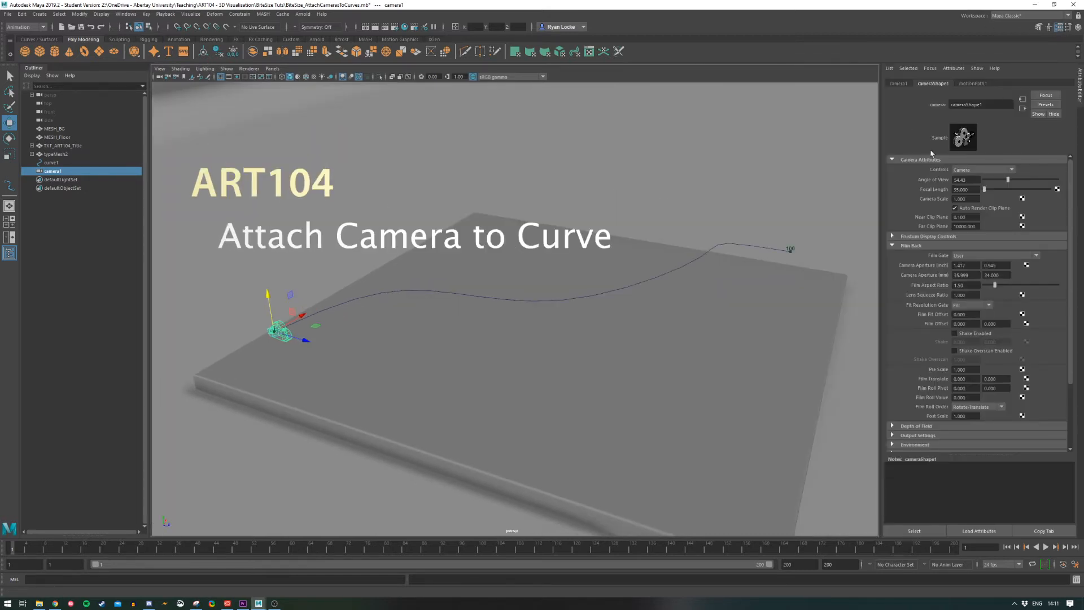
Examine the camera up close and play and scrub the animation to check which way it faces along the curve
alt+middle_drag(333, 275, 513, 234)
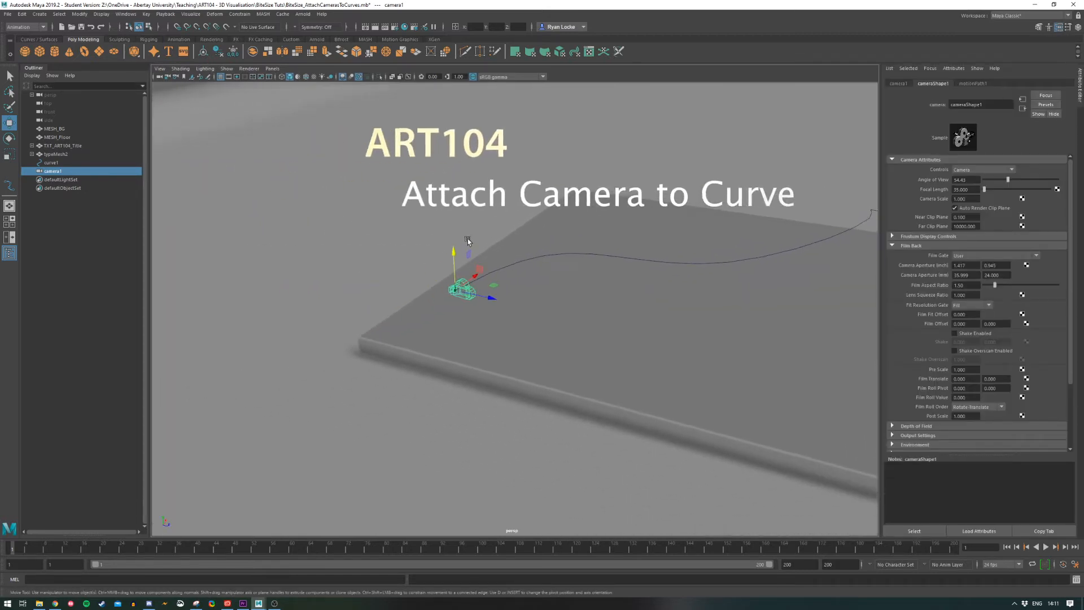
alt+right_drag(513, 233, 578, 350)
alt+middle_drag(497, 257, 472, 327)
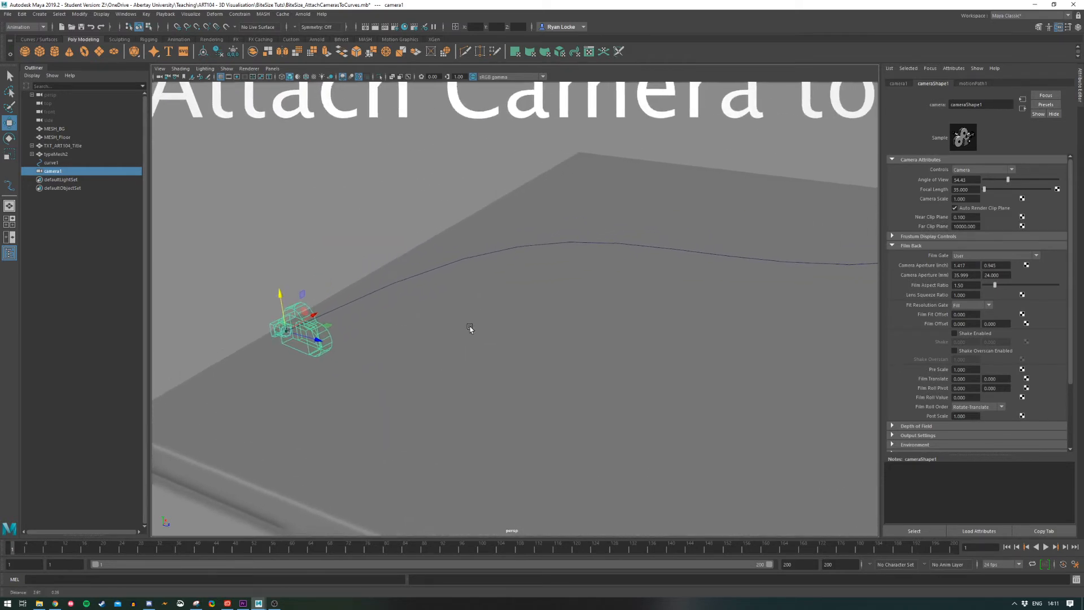
alt+right_drag(581, 364, 530, 340)
alt+middle_drag(619, 332, 511, 340)
key(alt+v)
drag(191, 549, 10, 576)
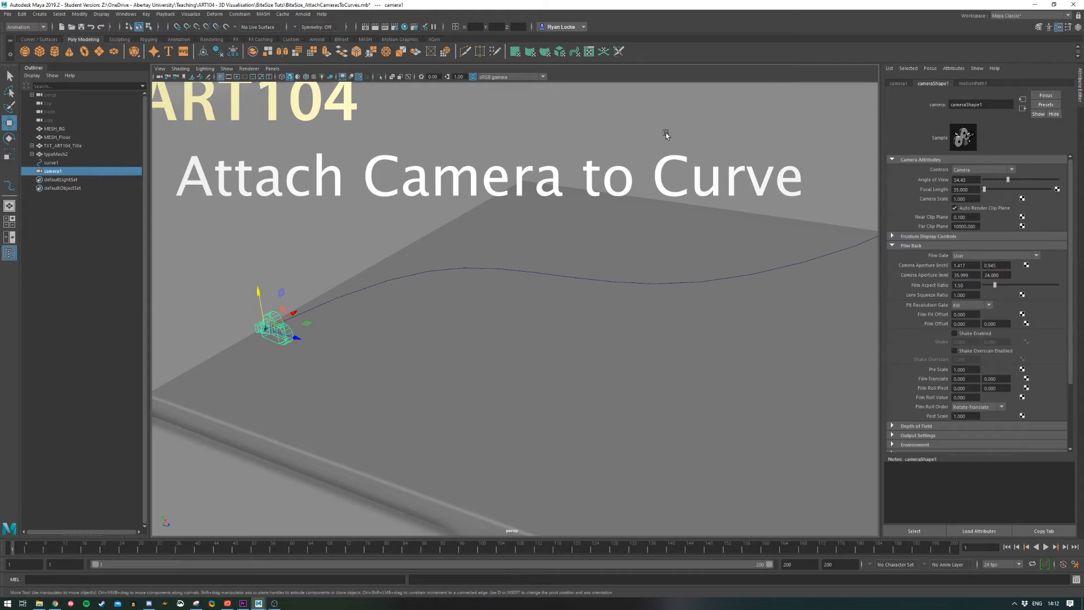
alt+middle_drag(481, 310, 454, 309)
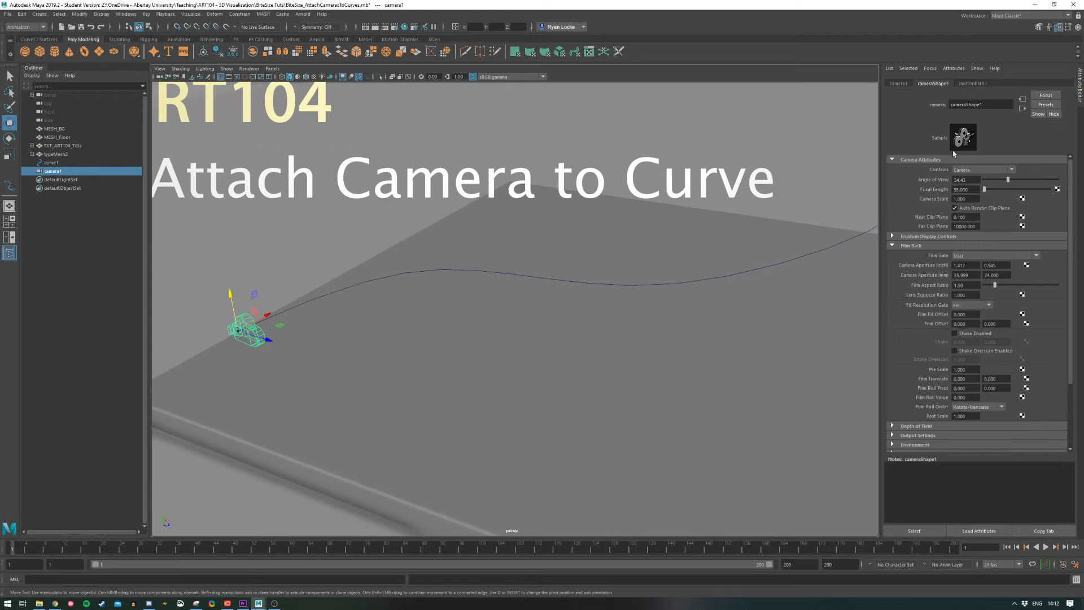
Open the camera's motion path attributes and try Inverse Up and Inverse Front, leaving both options off
click(979, 85)
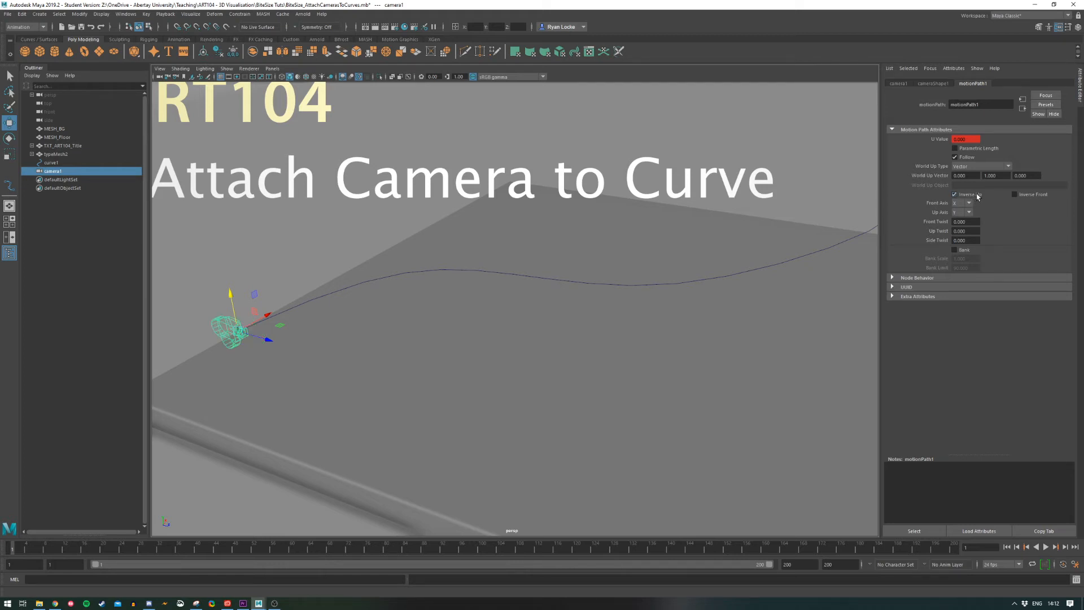
click(977, 196)
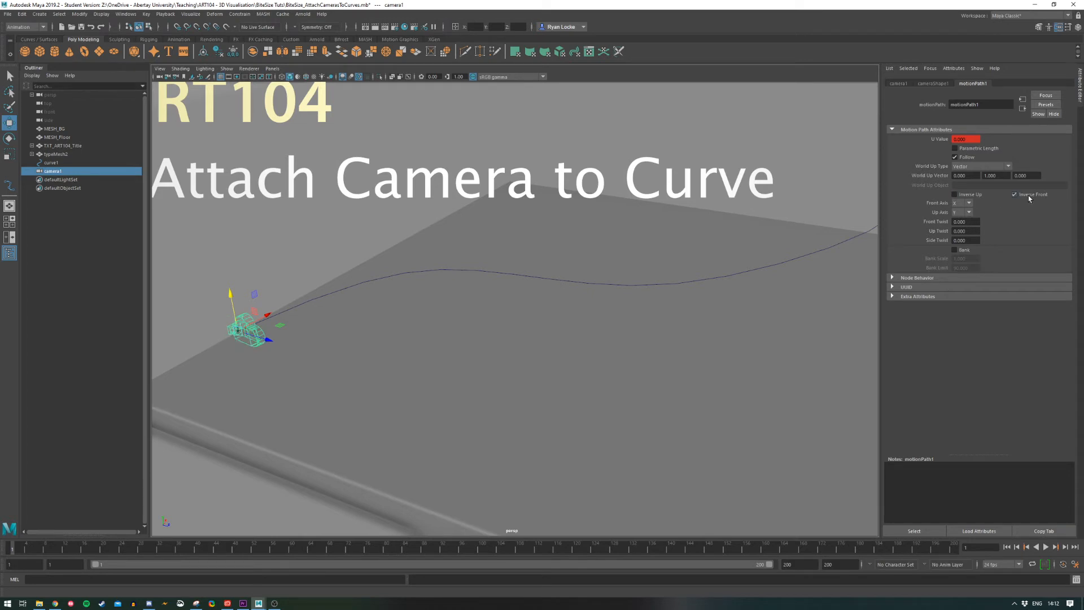
click(1028, 195)
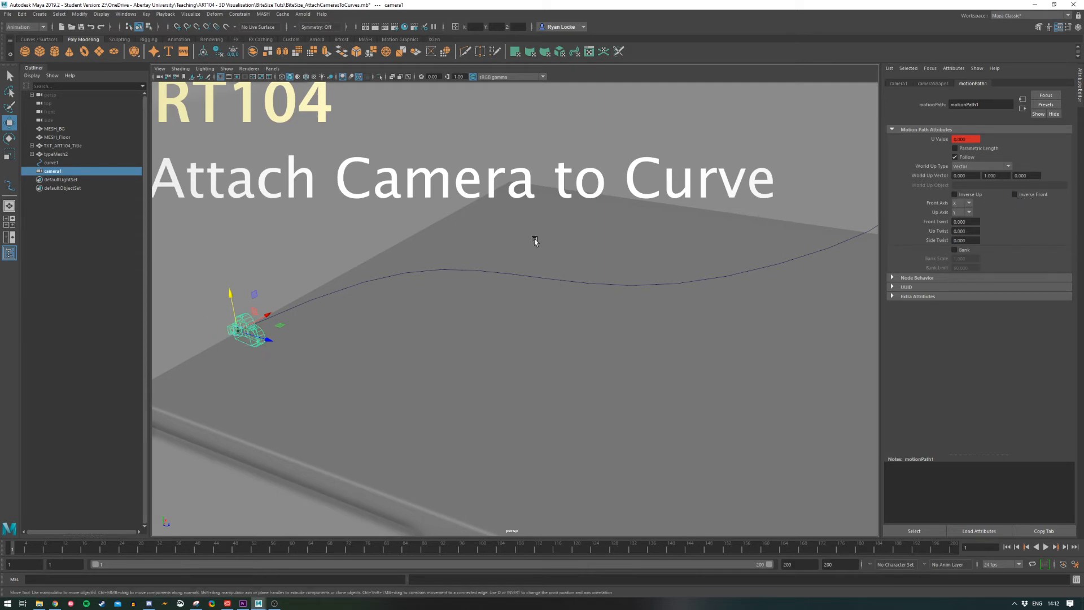
Set the motion path's Front Axis to Z and play the animation to check the camera's direction
click(969, 205)
click(962, 230)
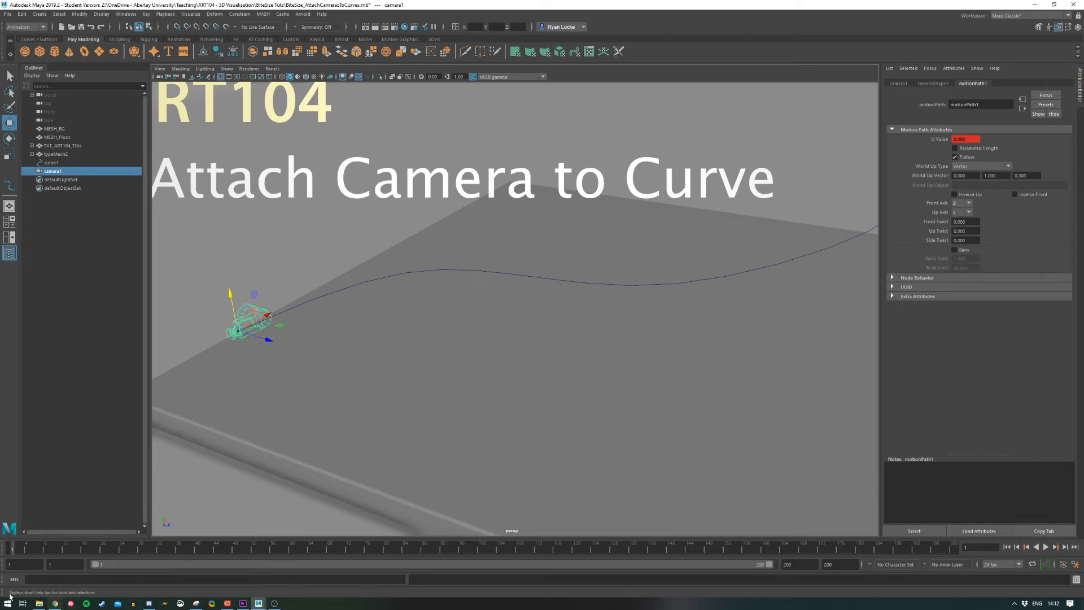
key(alt+v)
drag(224, 564, 1, 579)
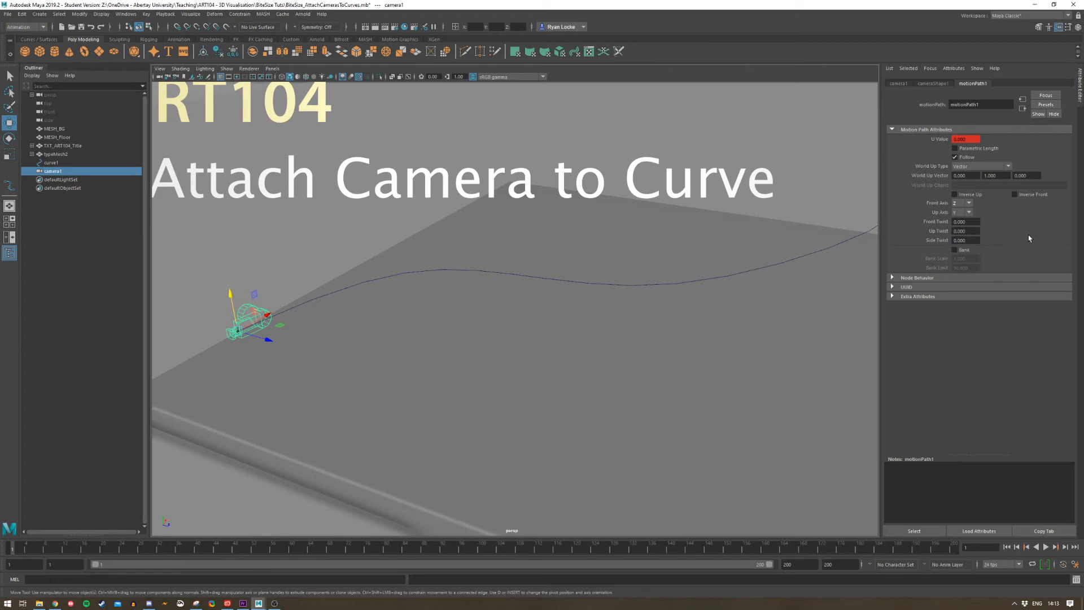
Enable Inverse Front on the motion path with Inverse Up off, and play the animation briefly
click(1014, 194)
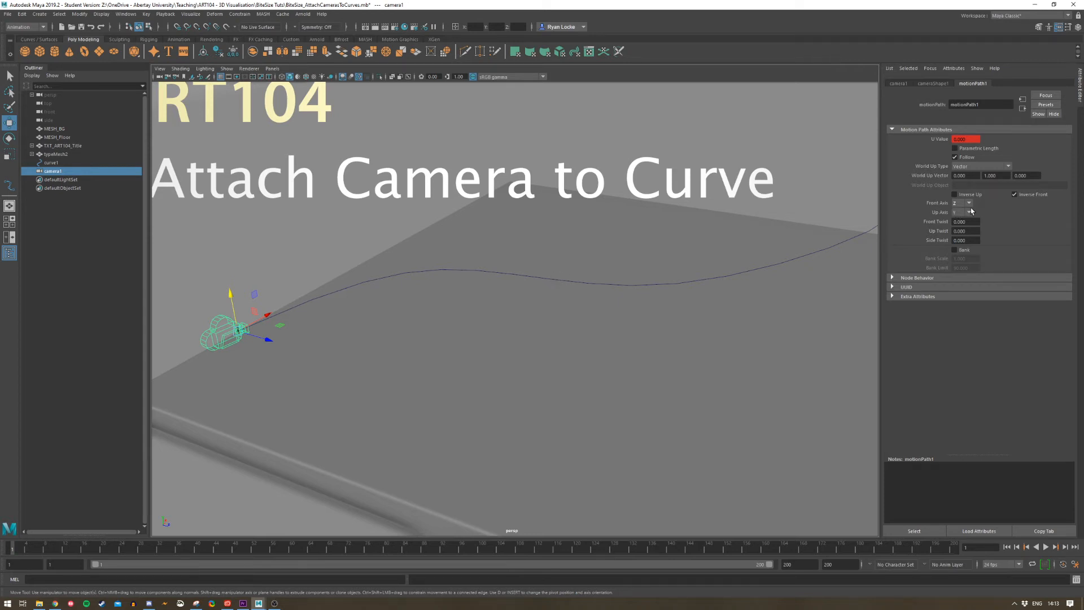
click(976, 195)
click(1014, 194)
click(1014, 194)
key(alt+v)
key(alt+v)
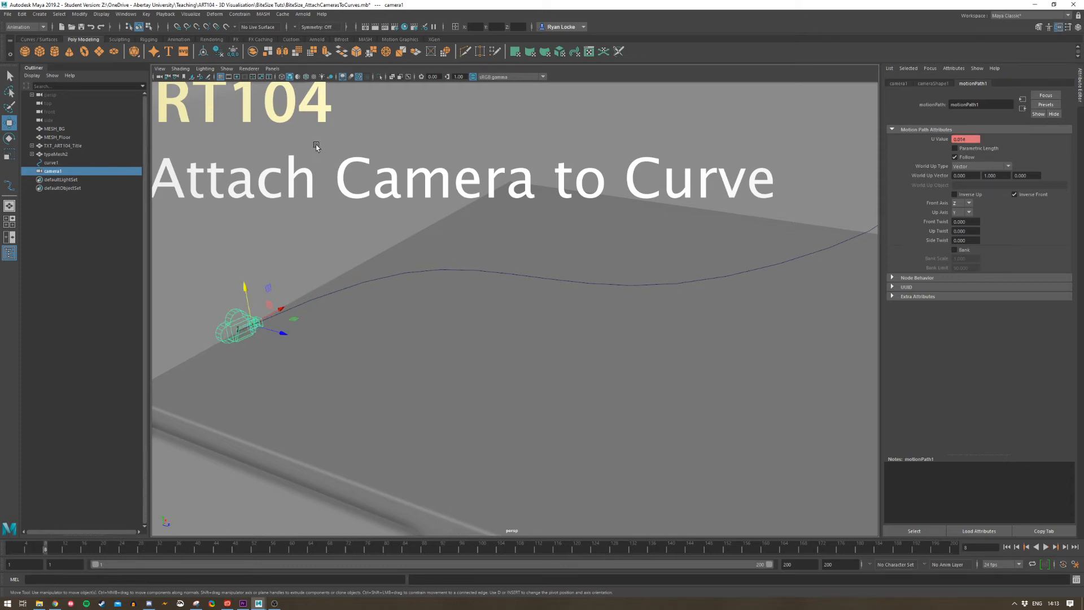
Switch the viewport to two panes side by side and make the perspective pane wider
click(273, 69)
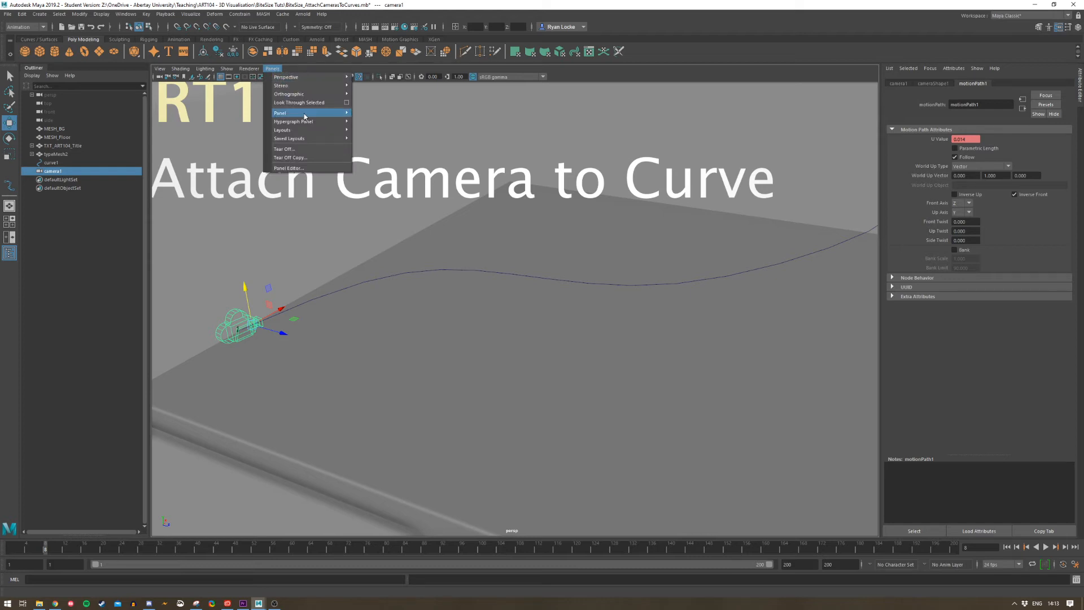
mouse_move(341, 116)
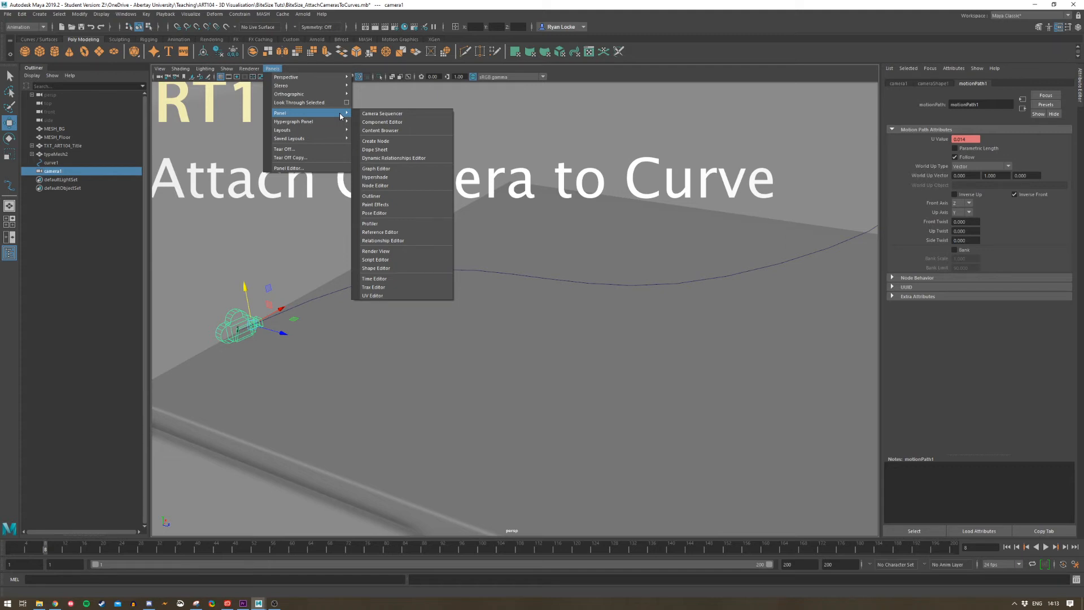
mouse_move(341, 141)
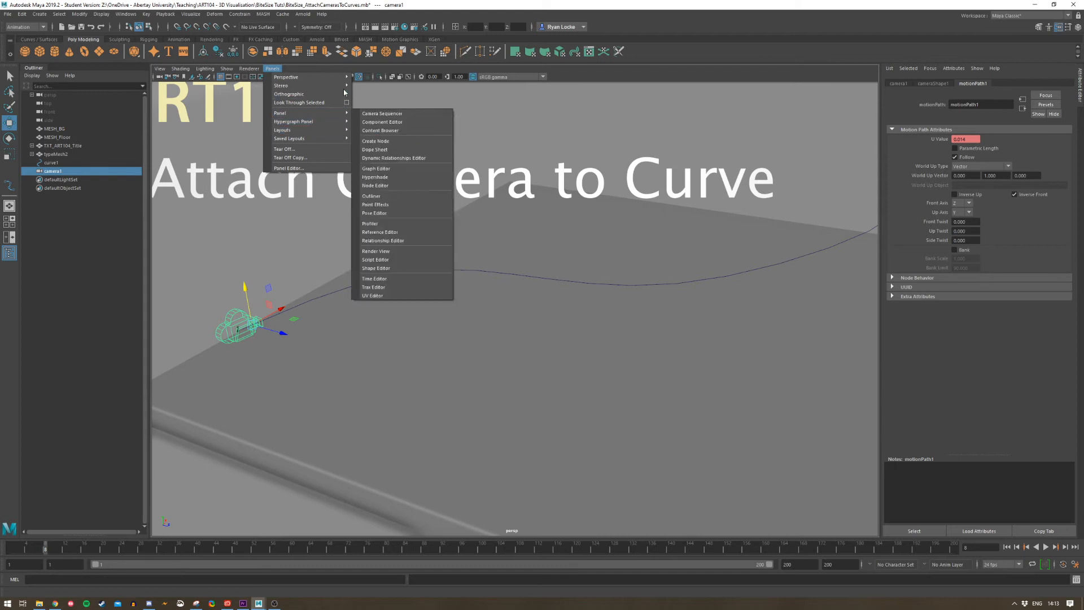
mouse_move(346, 84)
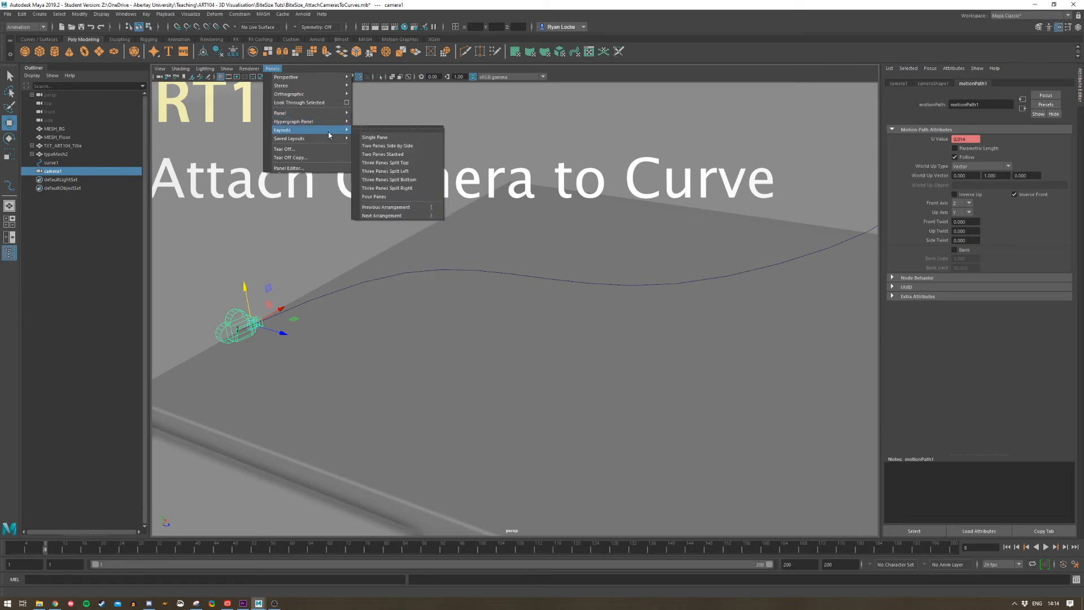
click(420, 148)
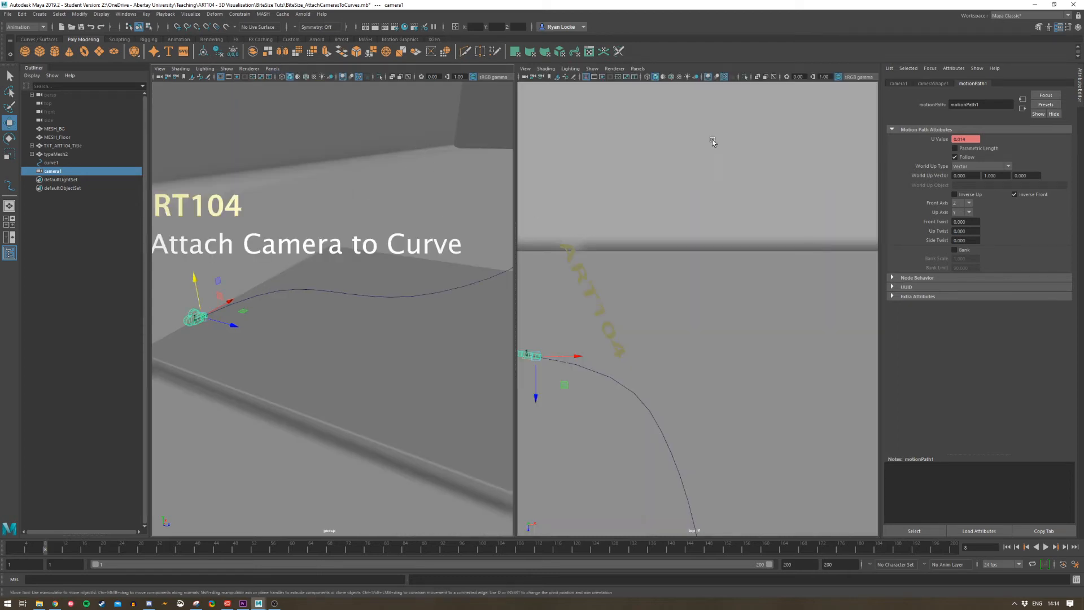
drag(515, 209, 556, 209)
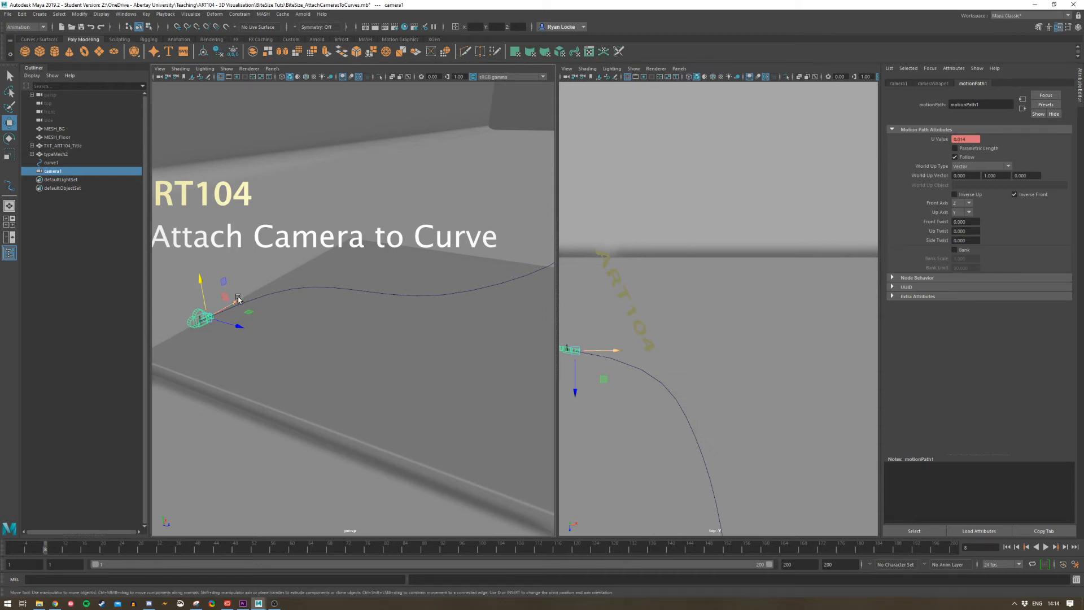
Set the second pane to look through camera1
click(679, 68)
mouse_move(698, 77)
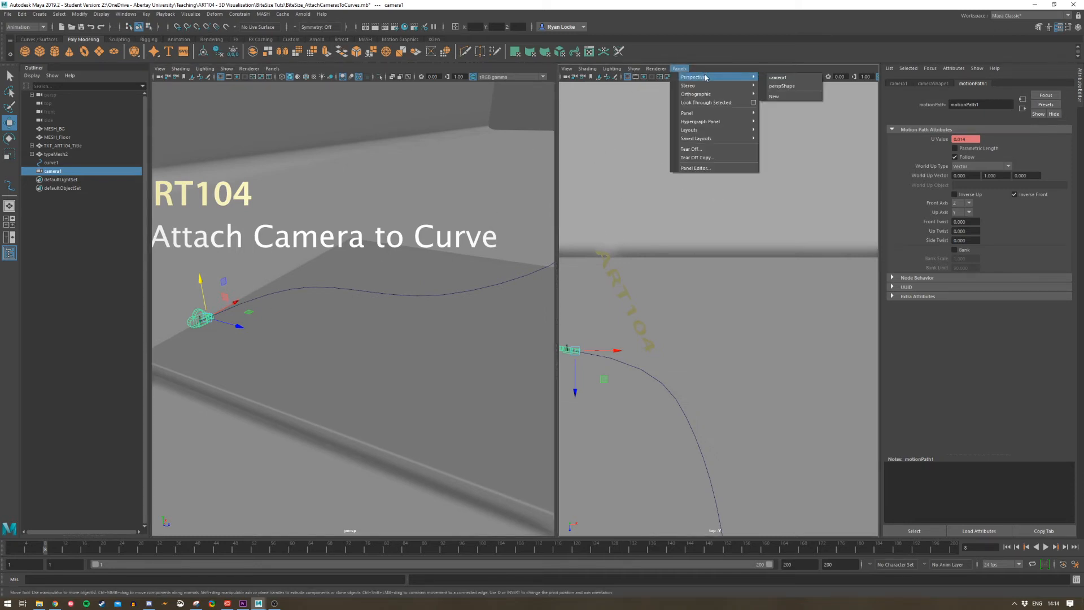
click(792, 79)
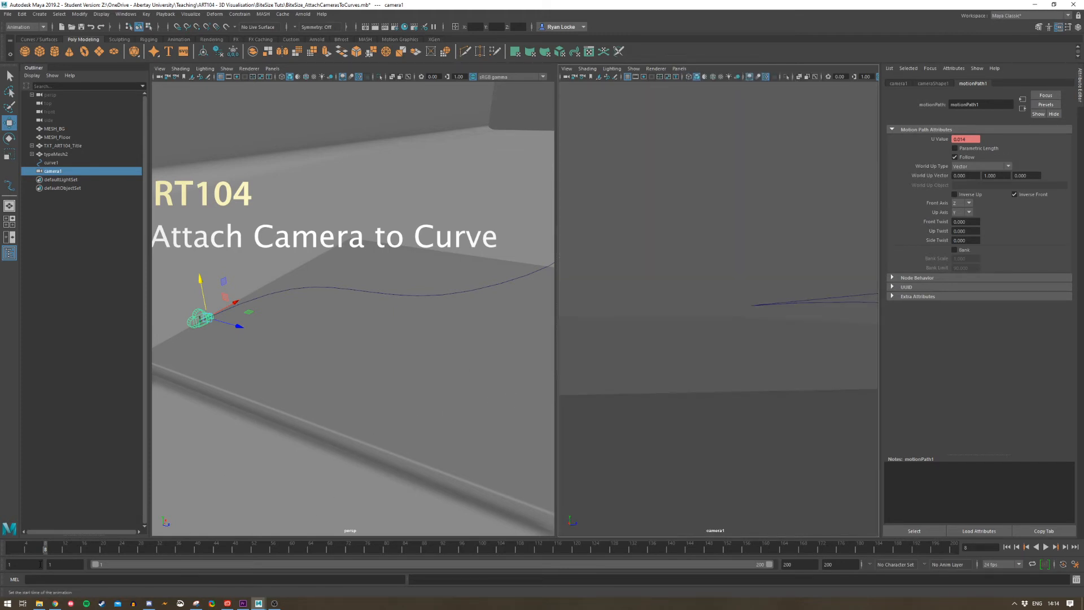
Play the animation from the start and scrub back to preview the view through the moving camera
click(15, 554)
key(alt+v)
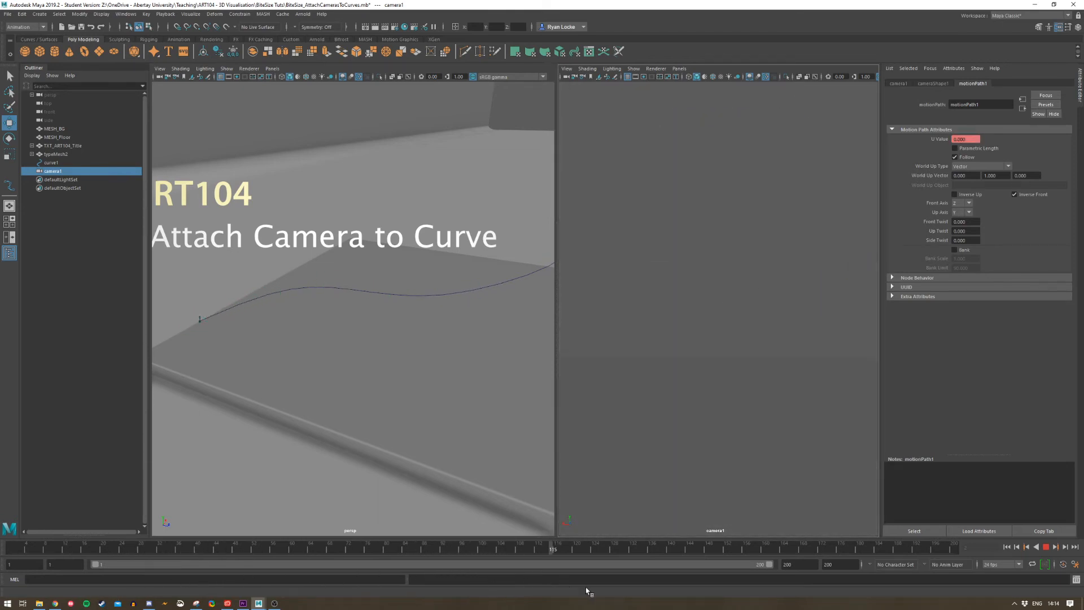
drag(150, 577, 12, 576)
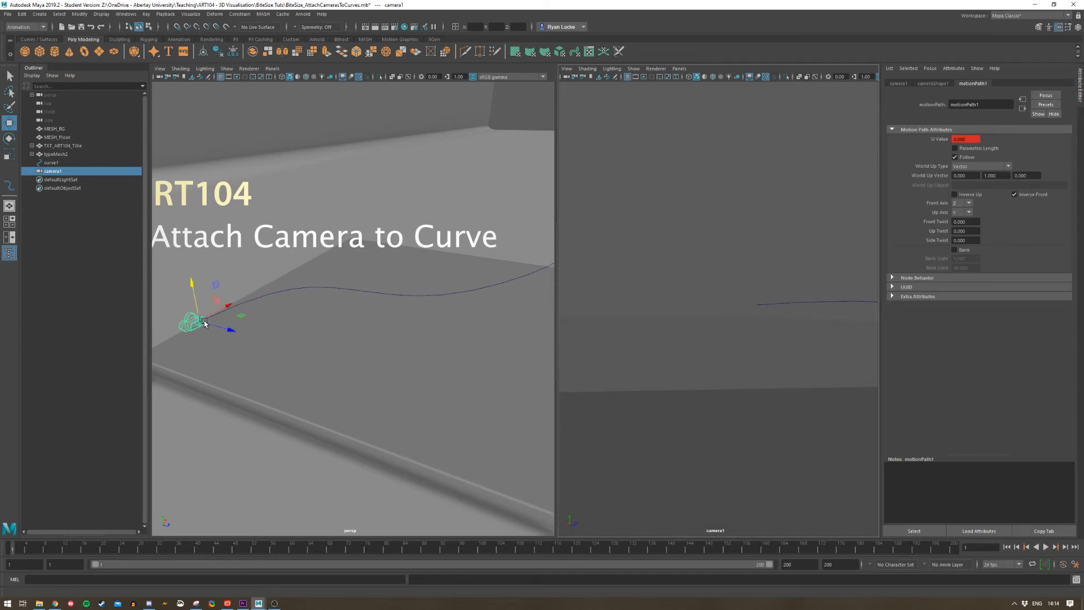
Switch the curve to edit point mode and shift the edit point near its middle along the Z axis
click(416, 299)
mouse_move(416, 299)
right_down()
mouse_move(386, 299)
mouse_move(417, 320)
right_up()
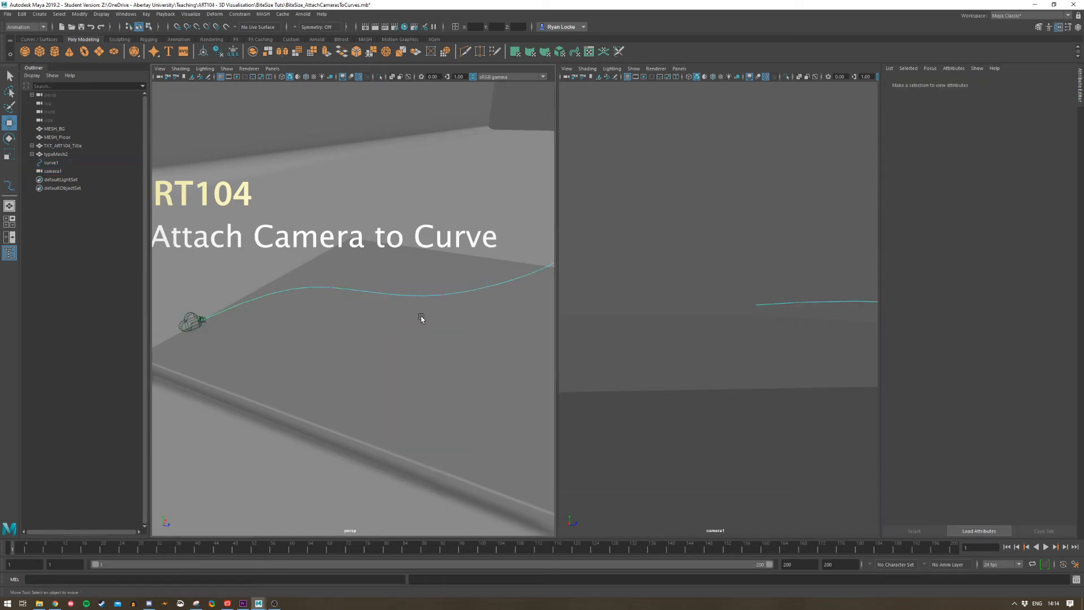
click(445, 294)
drag(489, 304, 497, 359)
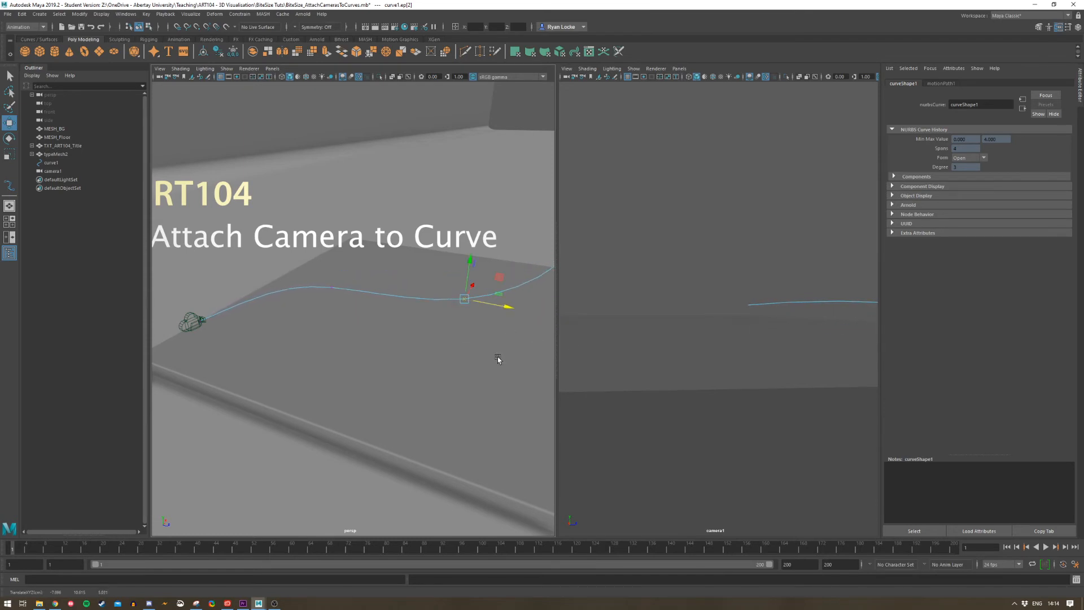
Raise the edit point nearer the camera into a tall hump, and play the animation to check the reshaped path
drag(347, 303, 334, 169)
key(alt+v)
drag(195, 560, 13, 576)
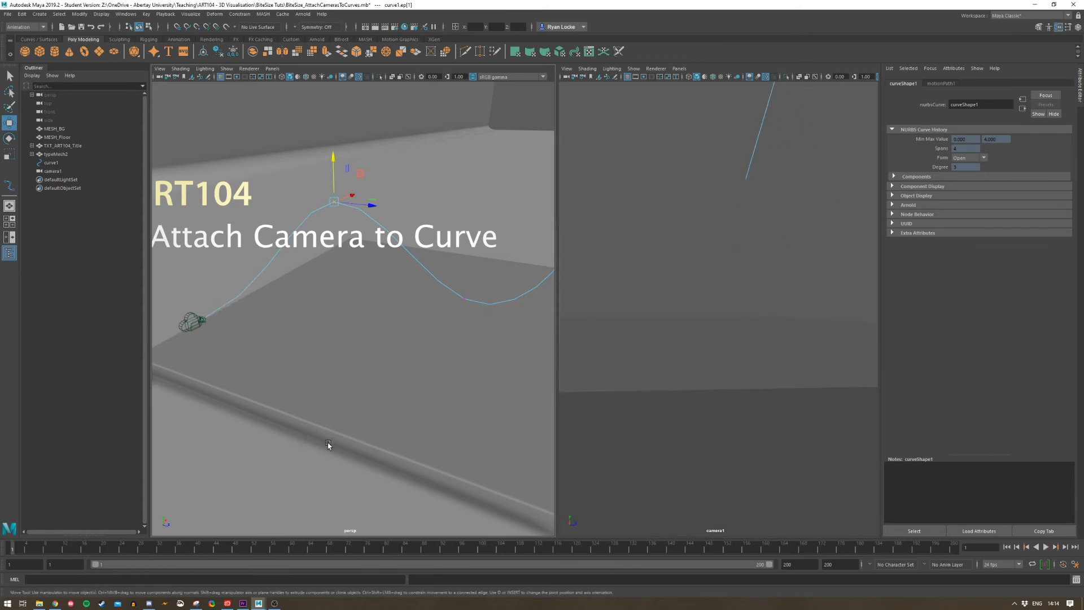
Return to a single perspective view and delete the curve and the camera from the scene
key(space)
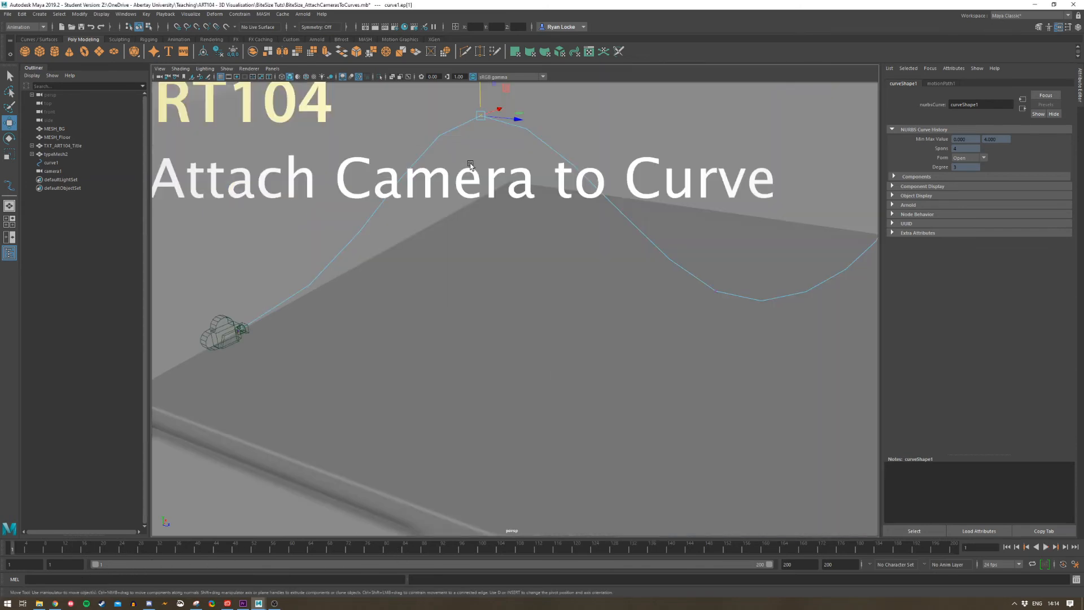
scroll(511, 265, down, 2)
key(q)
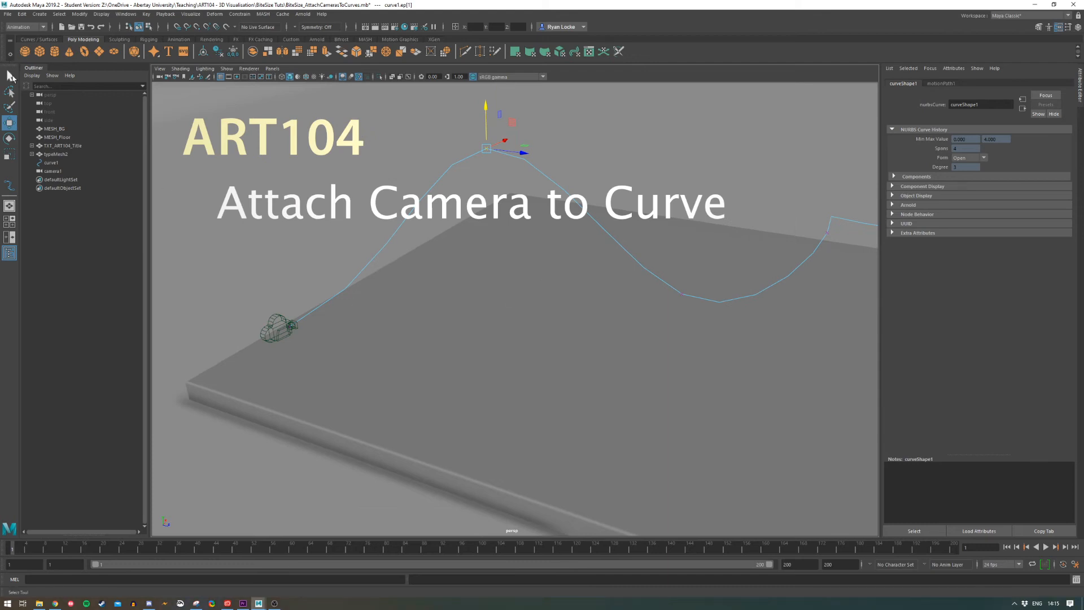
alt+drag(542, 287, 519, 289)
alt+middle_drag(508, 310, 395, 358)
alt+right_drag(493, 347, 540, 284)
click(531, 291)
key(Delete)
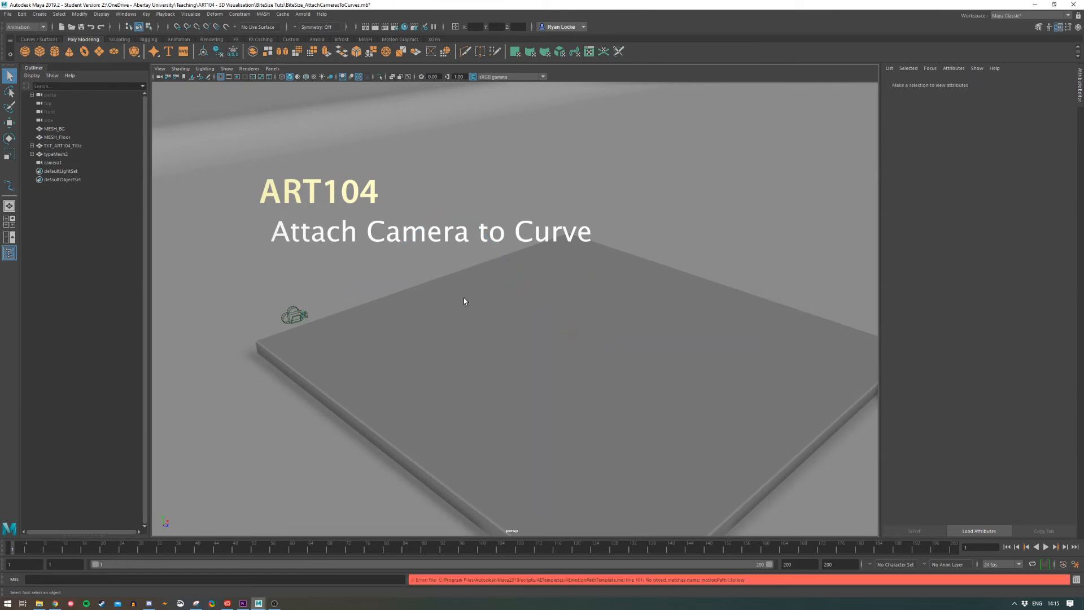
click(302, 316)
key(Delete)
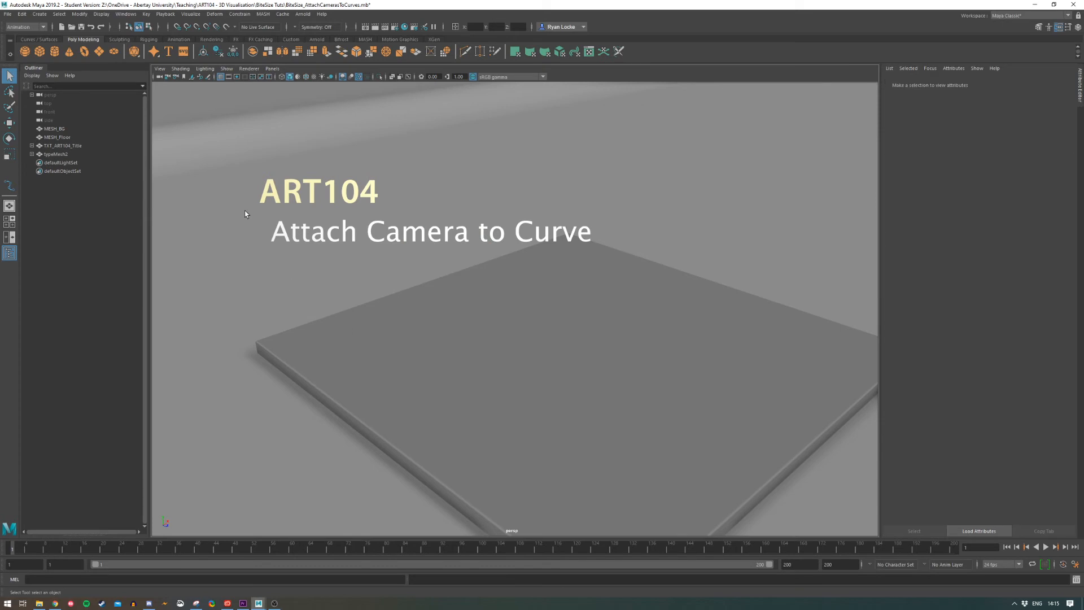
Create a polygon cylinder in the middle of the floor and shape and position it as an upright pillar on the surface
click(42, 16)
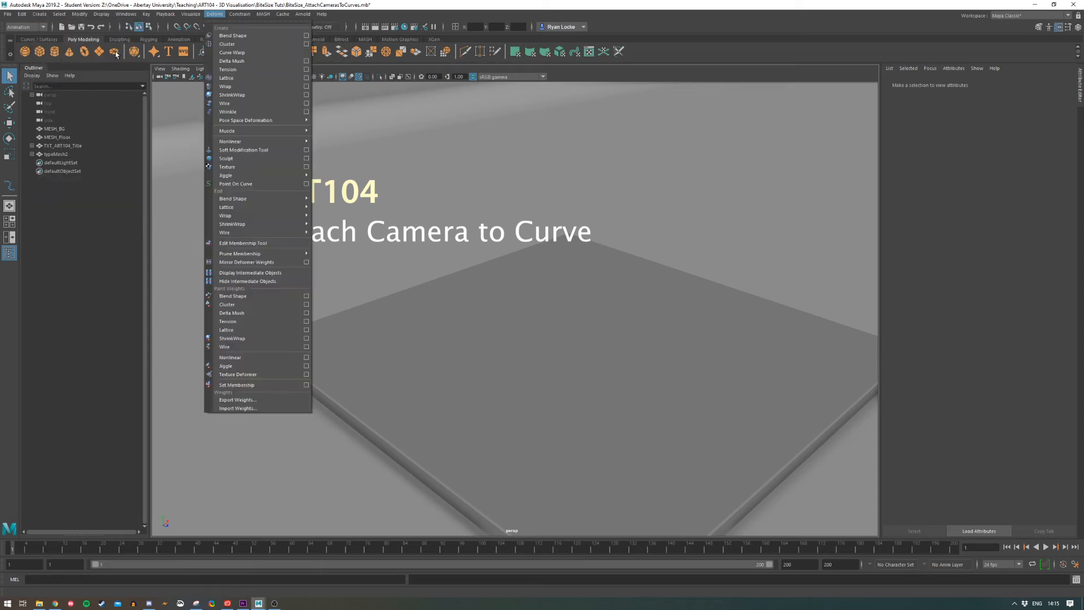
click(54, 52)
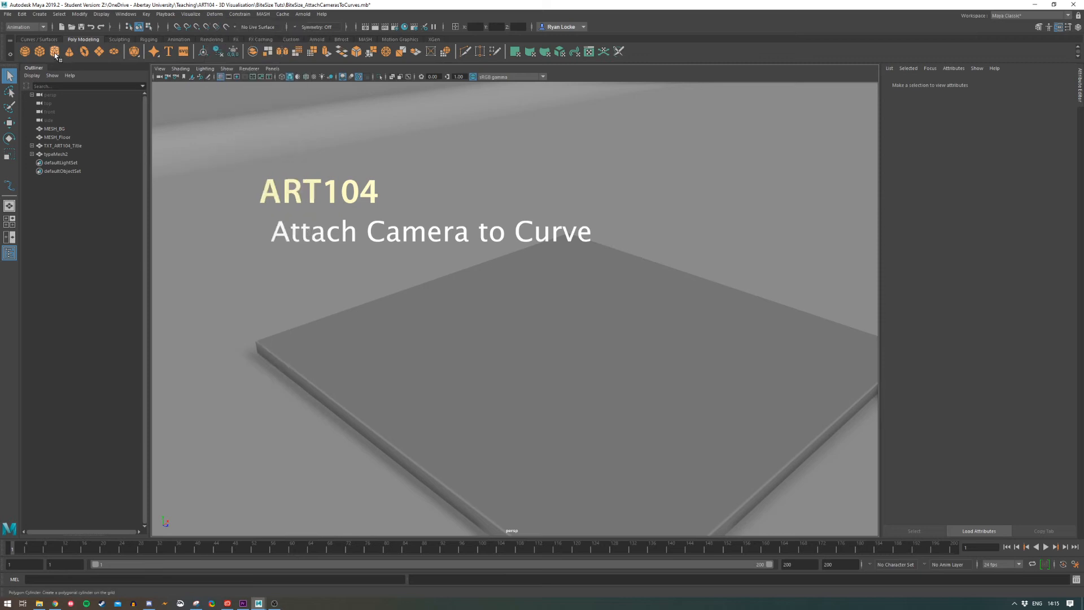
click(54, 52)
key(w)
drag(585, 347, 588, 243)
key(r)
key(w)
drag(584, 309, 581, 290)
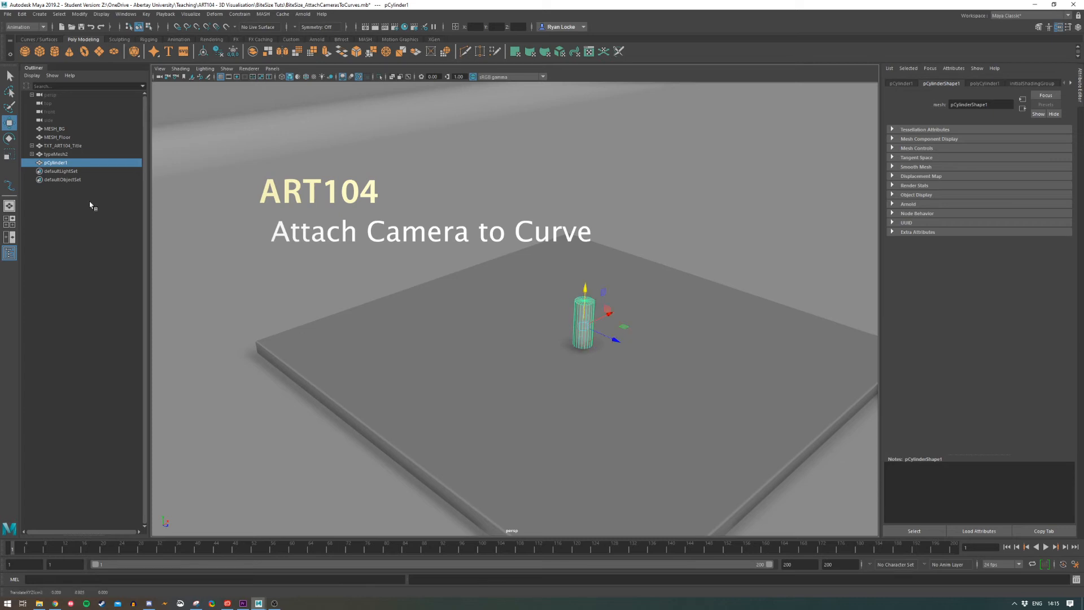
Draw an EP curve that sweeps around the cylinder across the floor and finish it
click(40, 15)
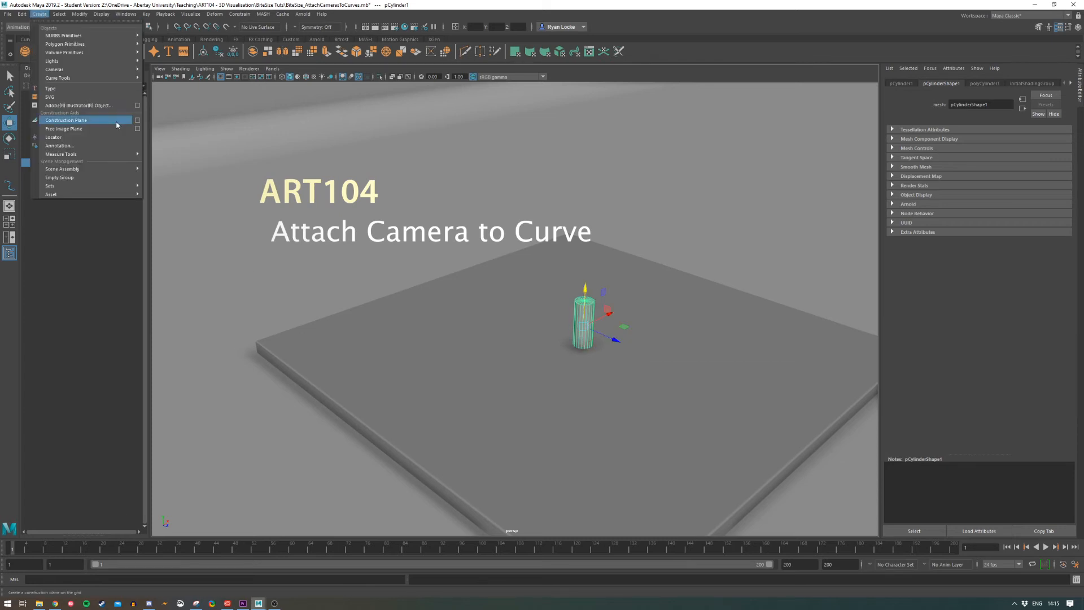
mouse_move(121, 79)
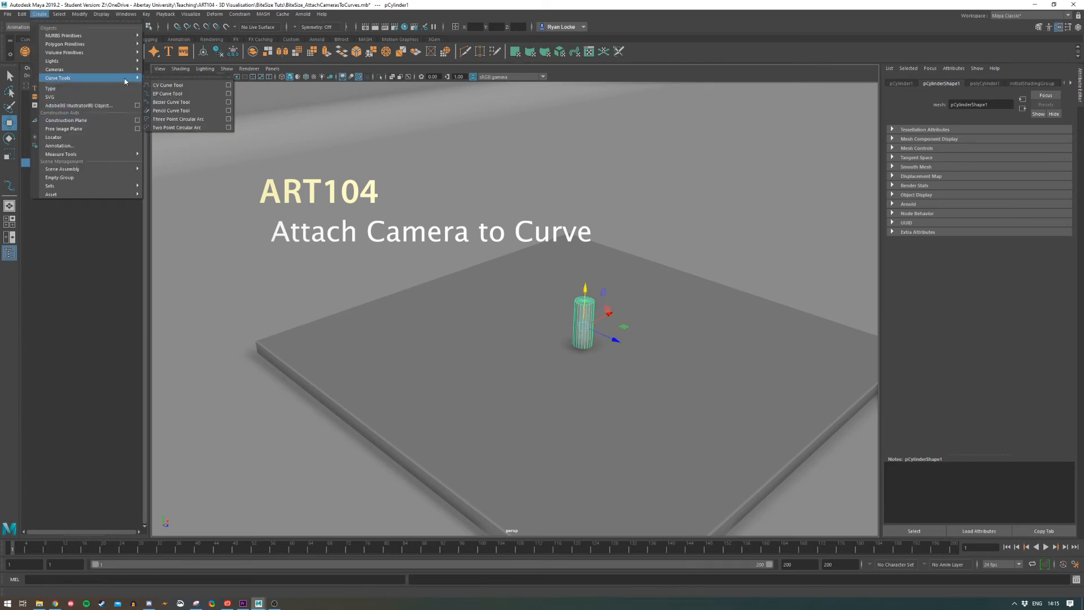
click(176, 94)
alt+drag(534, 282, 543, 311)
alt+middle_drag(584, 338, 527, 270)
click(249, 288)
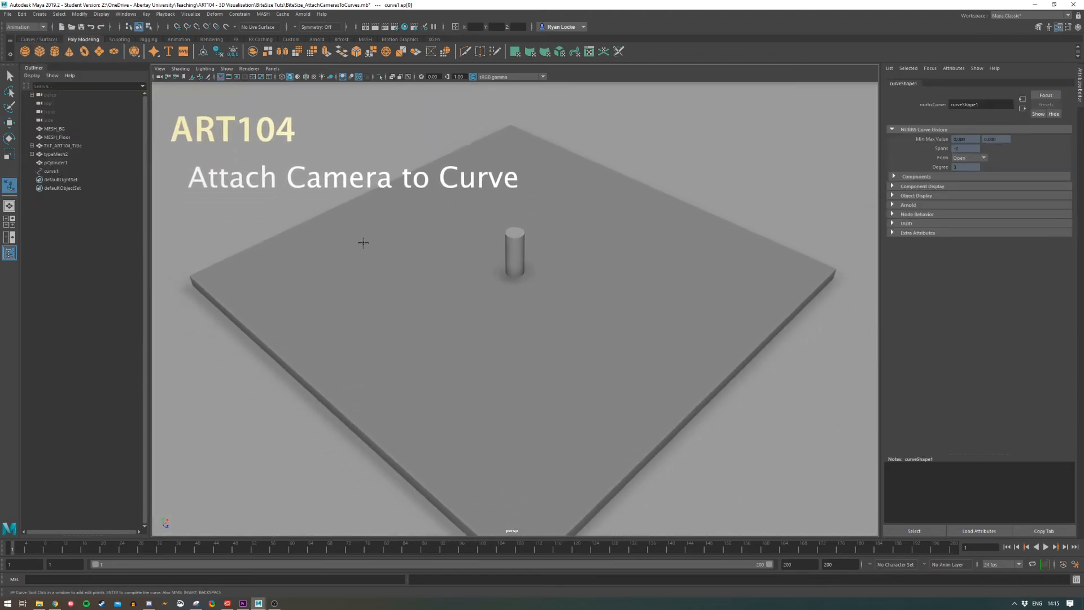
click(730, 238)
click(530, 424)
click(9, 79)
Reposition the curve around the cylinder and switch it to edit point mode
key(w)
drag(516, 274, 557, 274)
right_drag(656, 289, 662, 314)
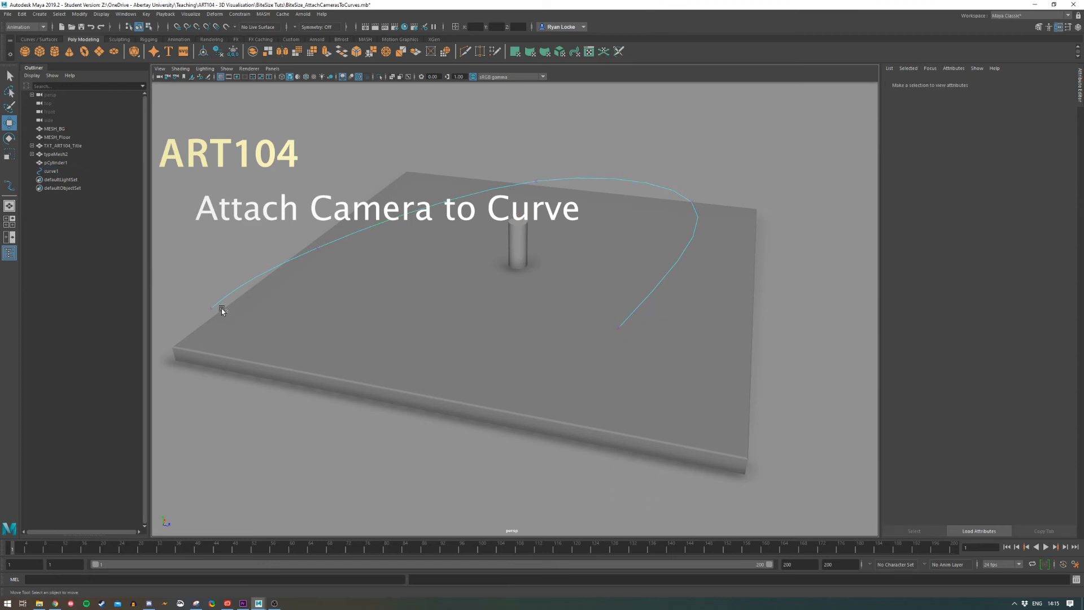
Move the curve's first edit points to follow the floor's edge and pull the far bend outward beyond the floor
drag(205, 300, 272, 329)
drag(349, 269, 275, 204)
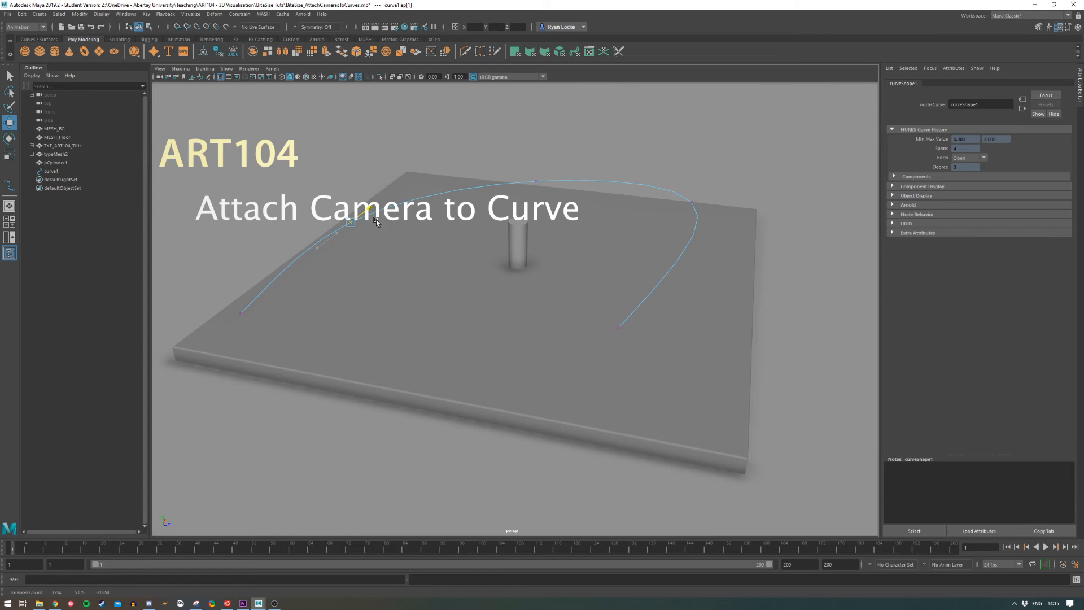
mouse_move(552, 190)
mouse_down()
mouse_move(516, 162)
mouse_move(559, 151)
mouse_move(537, 181)
mouse_move(551, 173)
mouse_up()
drag(680, 192, 830, 218)
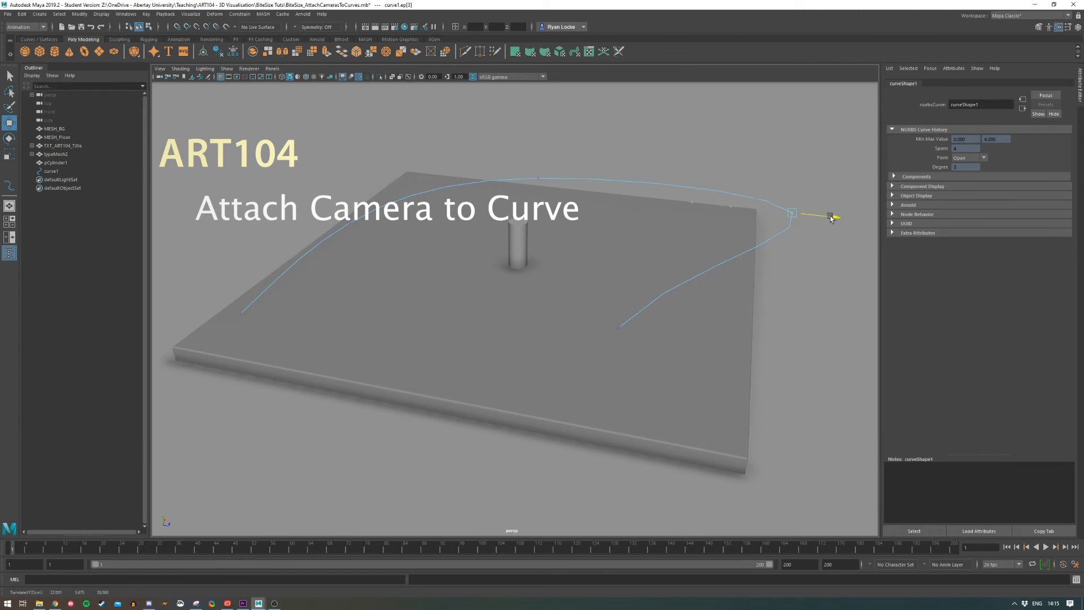
Adjust the curve's end point on the floor and pull the far bend's edit point back in towards the floor
click(619, 327)
drag(656, 331, 610, 326)
alt+drag(683, 253, 632, 323)
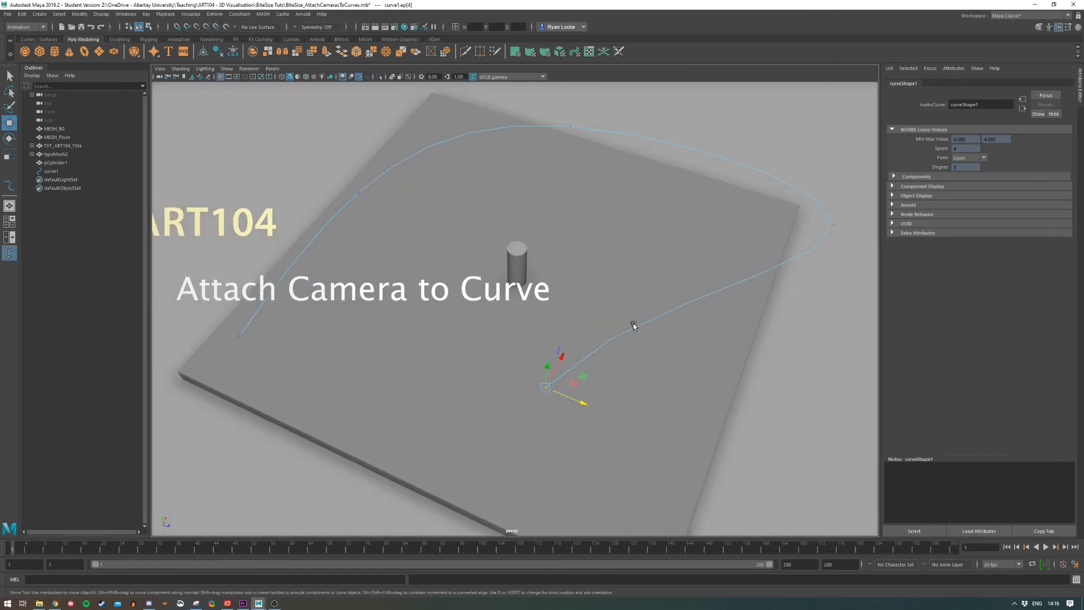
drag(579, 401, 662, 406)
click(833, 224)
drag(833, 224, 720, 190)
alt+drag(703, 282, 702, 252)
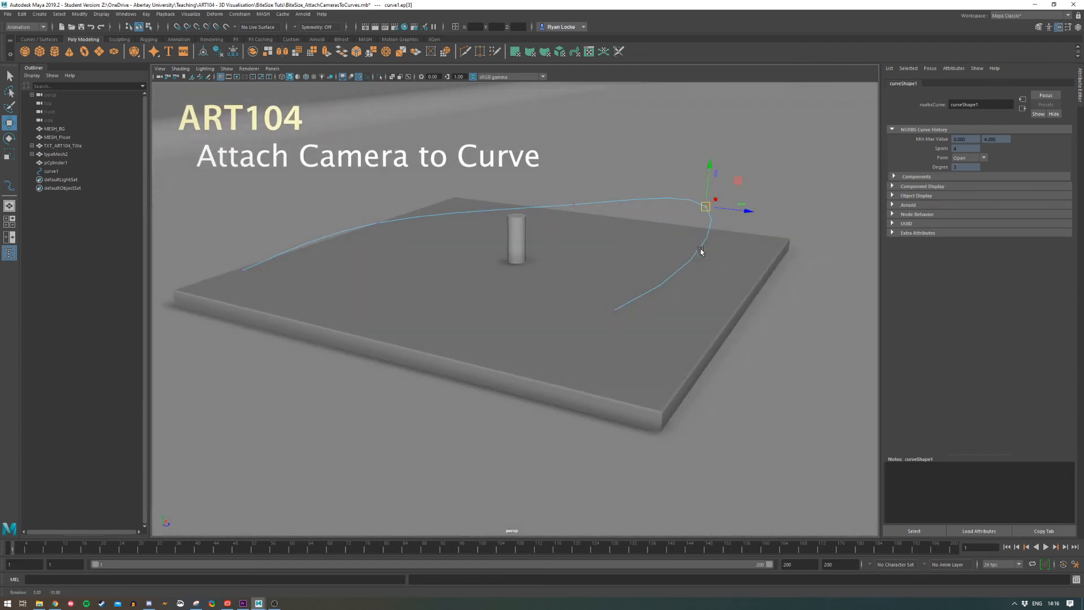
Raise the curve's second edit point into a hump and adjust the heights of its end point and middle point
drag(422, 239, 359, 141)
click(623, 315)
drag(615, 266, 620, 242)
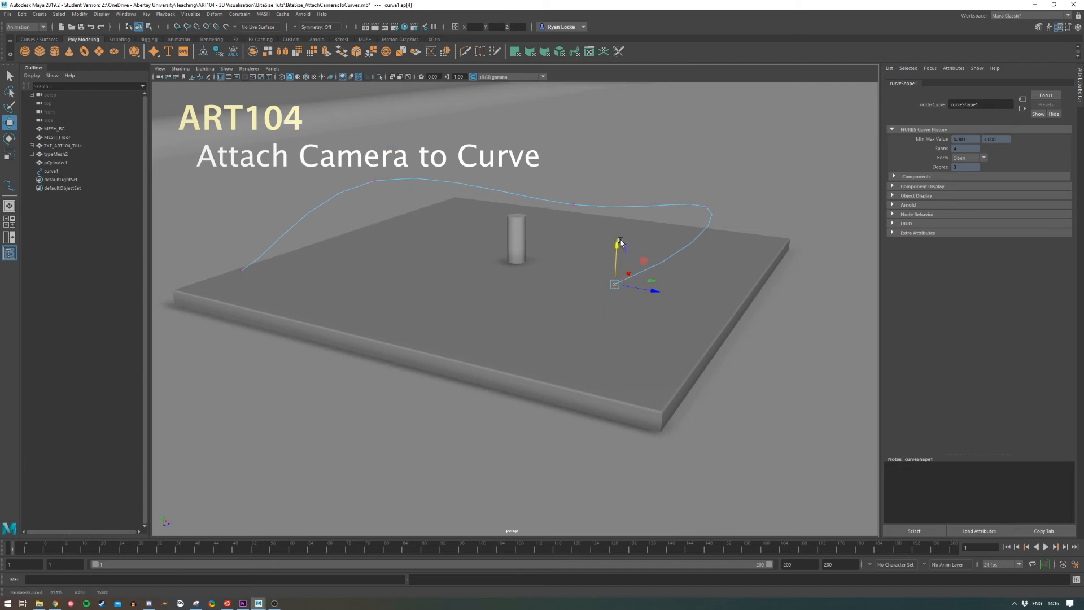
click(574, 205)
drag(575, 165, 577, 170)
alt+drag(412, 273, 322, 321)
key(q)
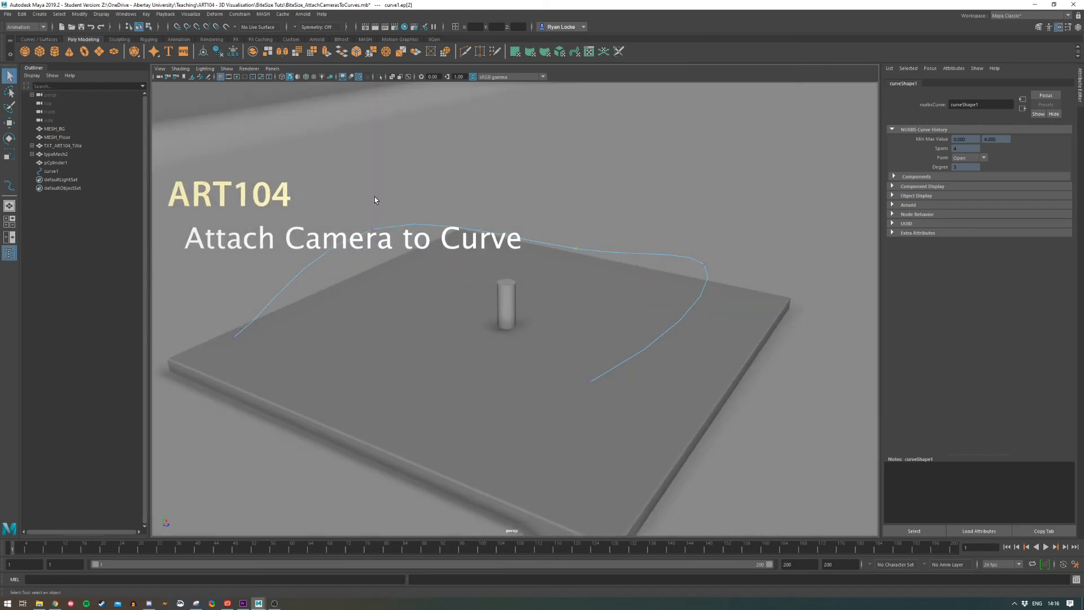
alt+drag(446, 284, 537, 342)
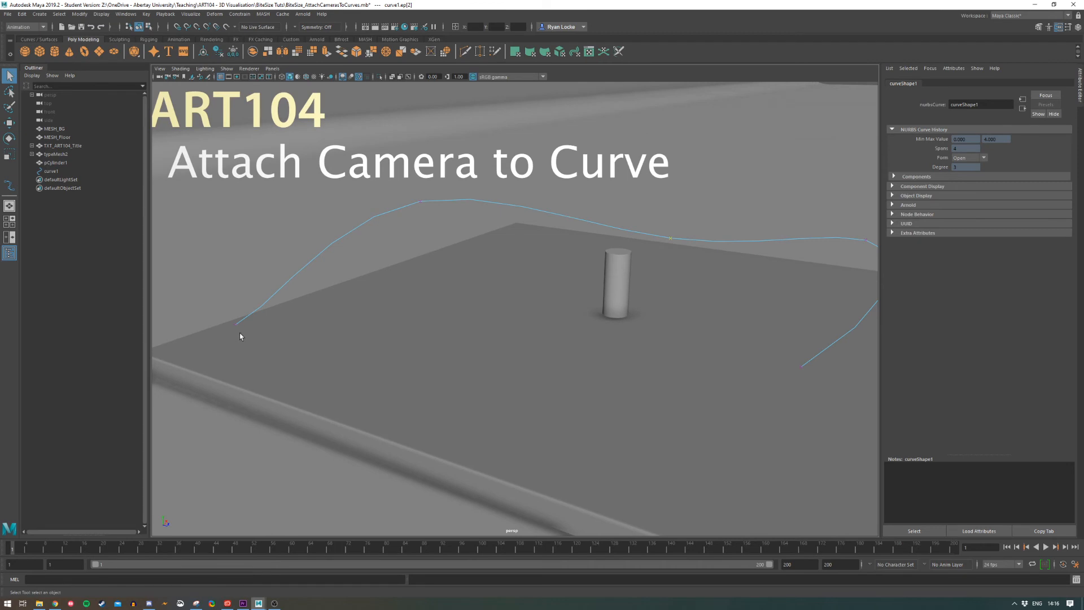
alt+drag(623, 277, 578, 283)
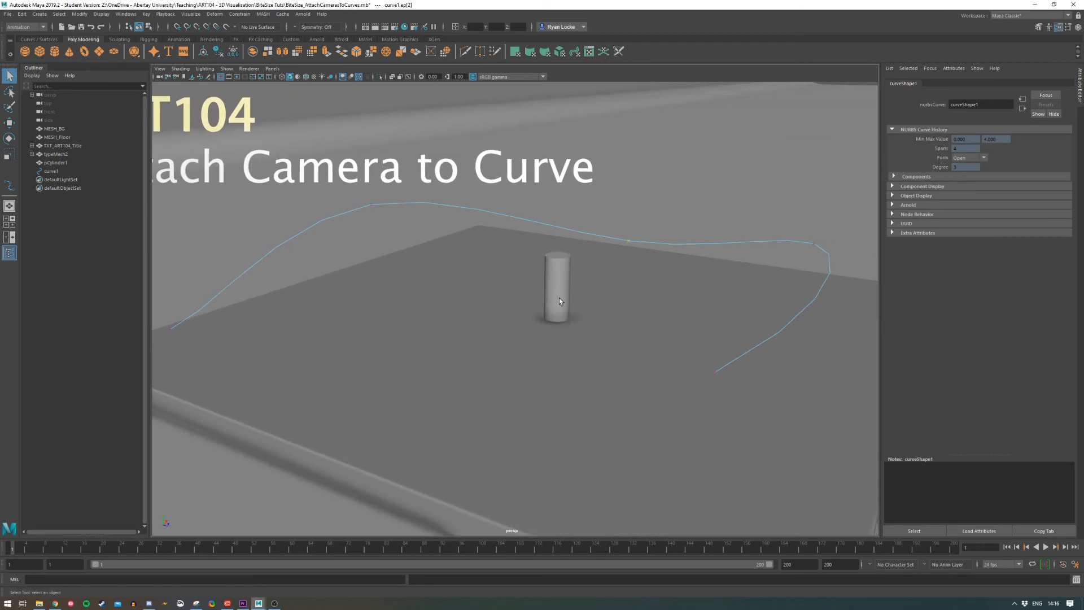
mouse_move(496, 327)
alt+right_down()
mouse_move(525, 346)
mouse_move(513, 315)
alt+right_up()
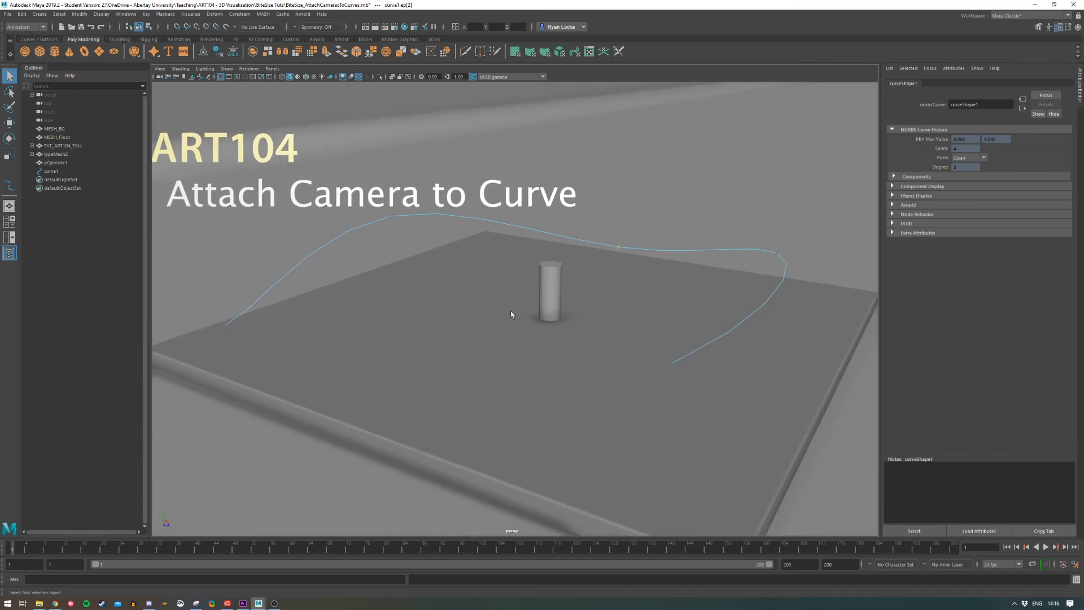
Check the evaluation mode in the animation preferences and save the preferences
click(40, 14)
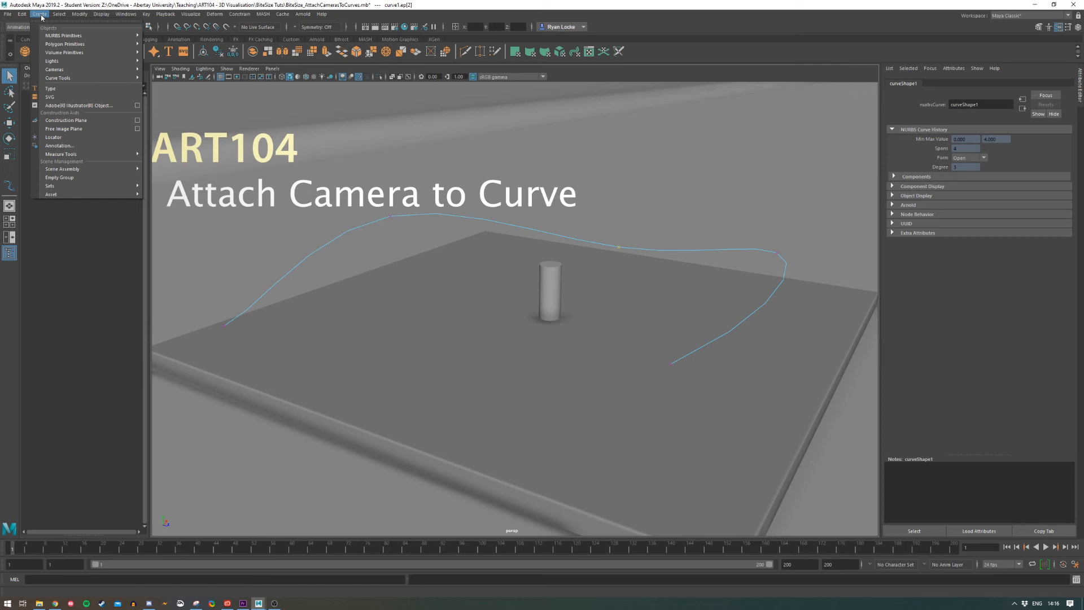
mouse_move(119, 17)
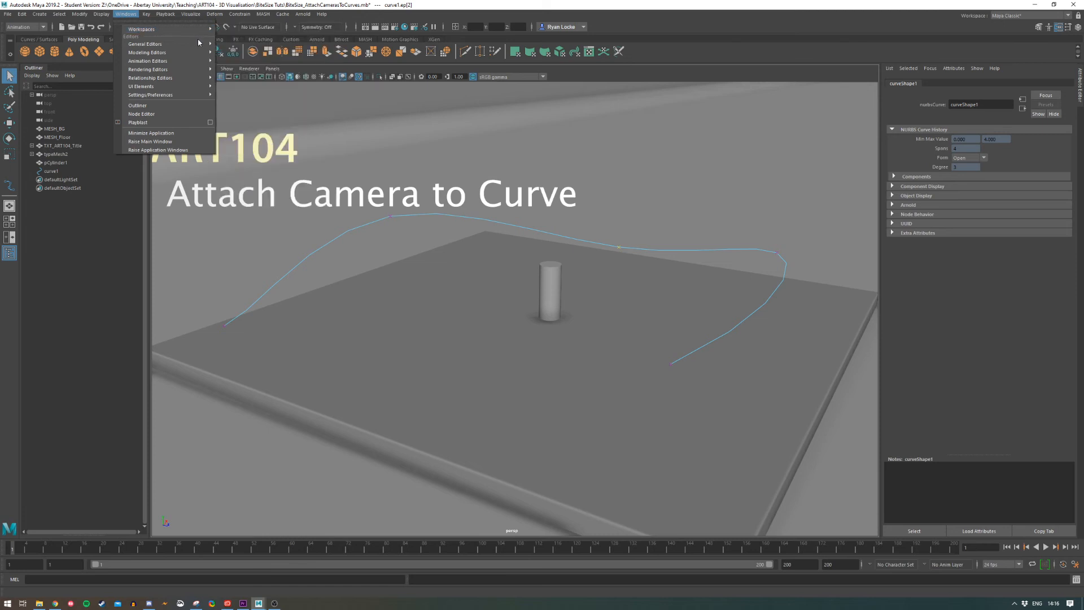
mouse_move(193, 53)
mouse_move(194, 95)
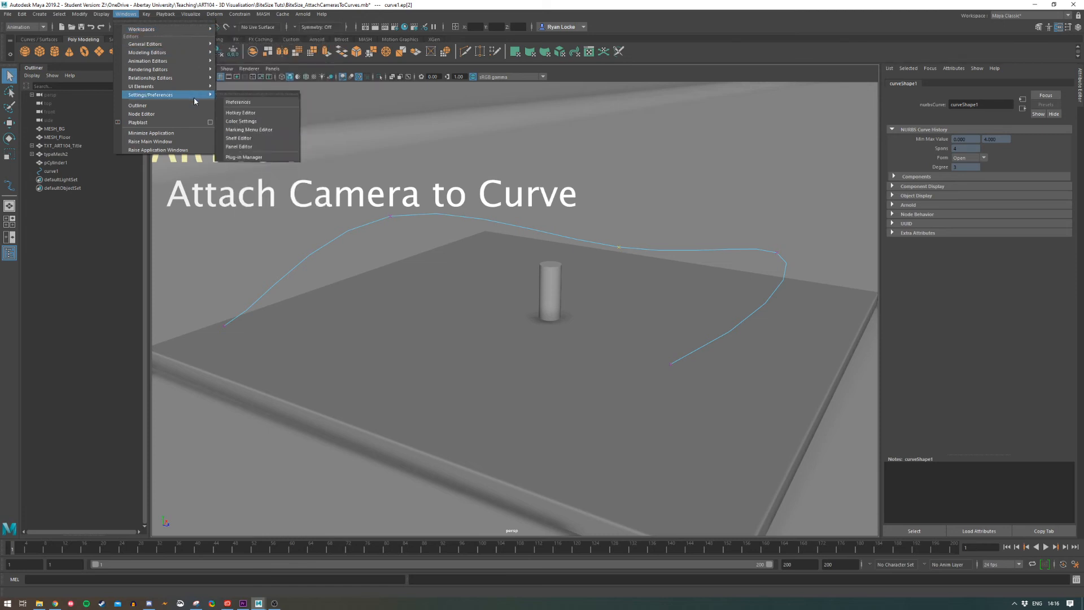
click(238, 102)
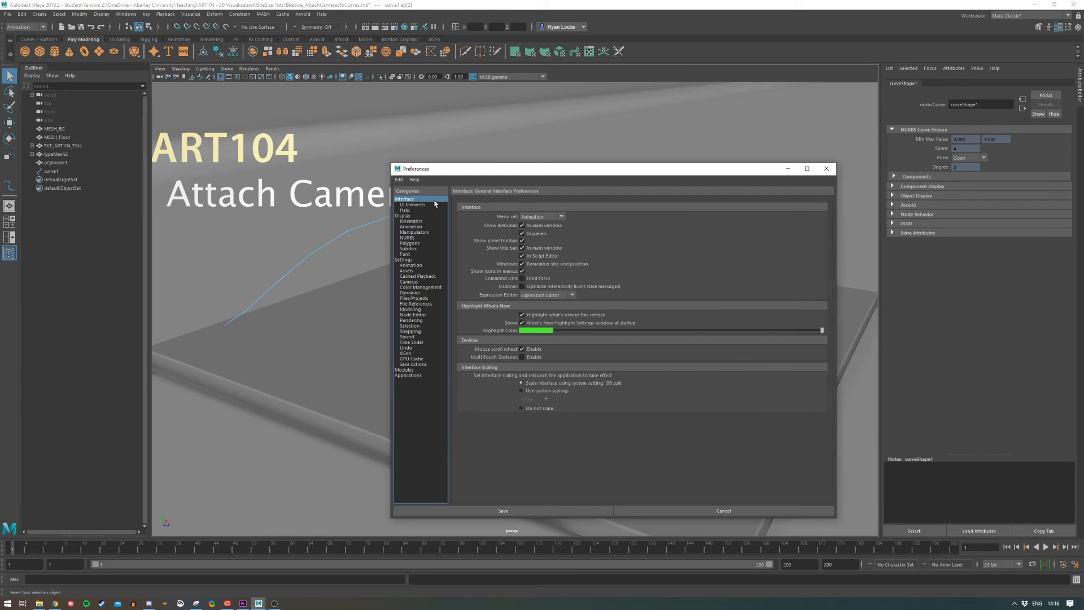
click(410, 265)
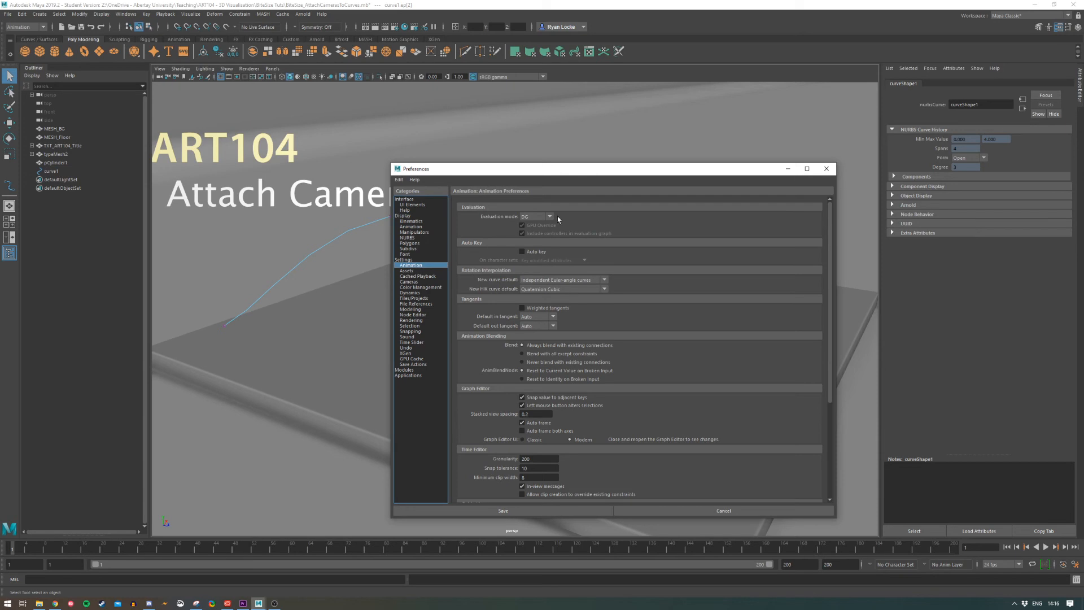
click(557, 510)
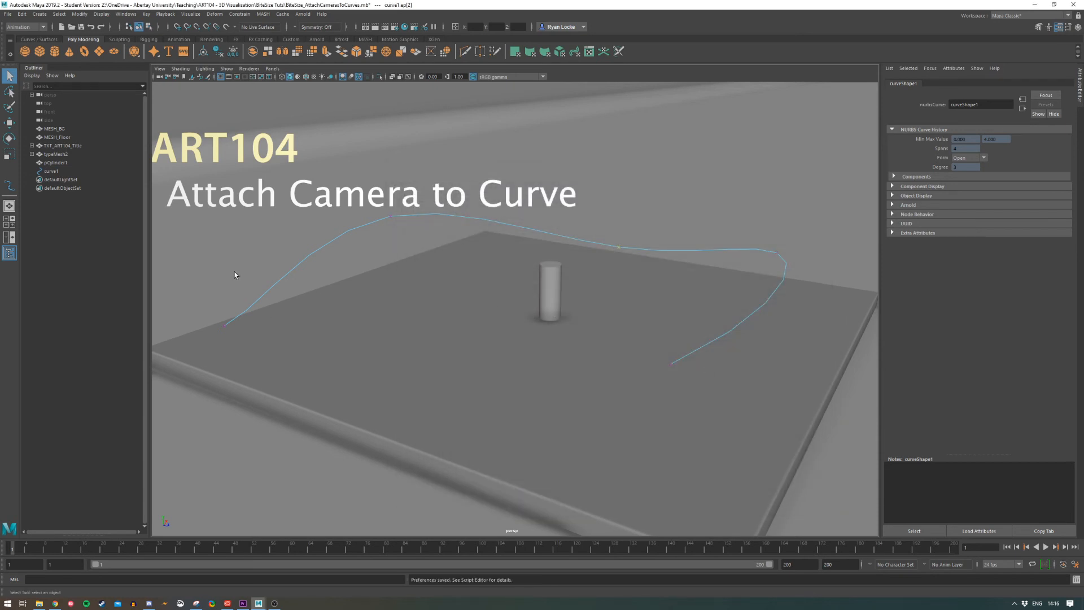
Create a Camera and Aim rig and move its aim locator away from the camera along the X axis
alt+middle_drag(430, 303, 335, 257)
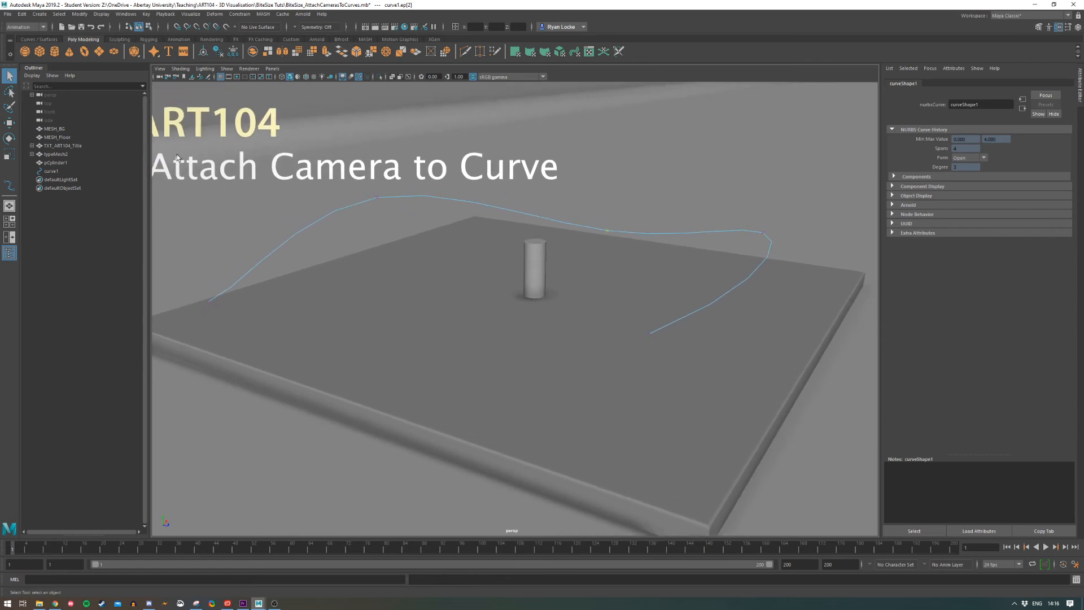
click(40, 14)
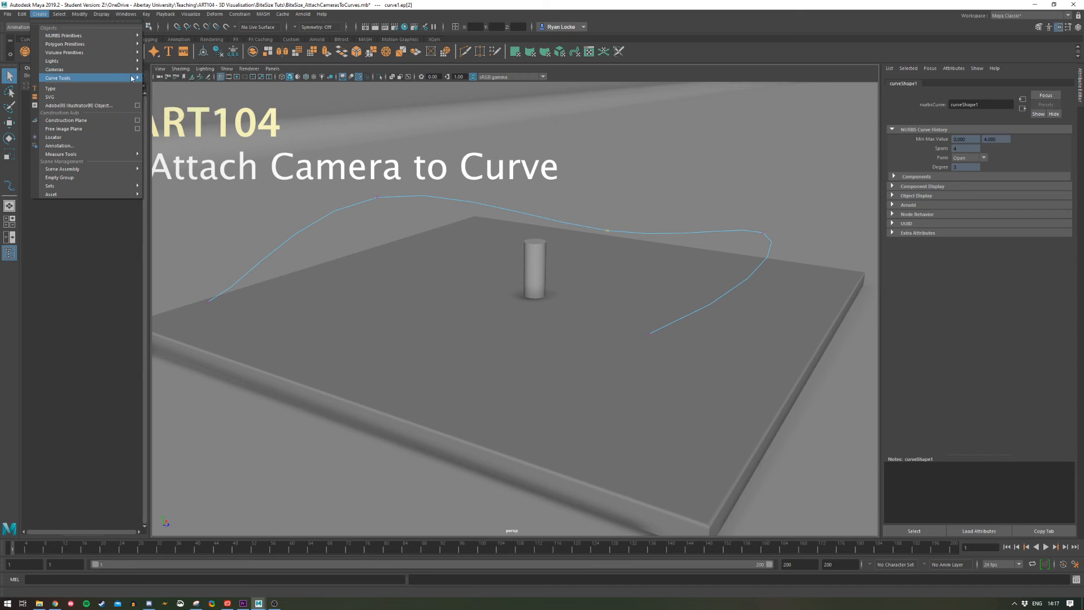
mouse_move(133, 70)
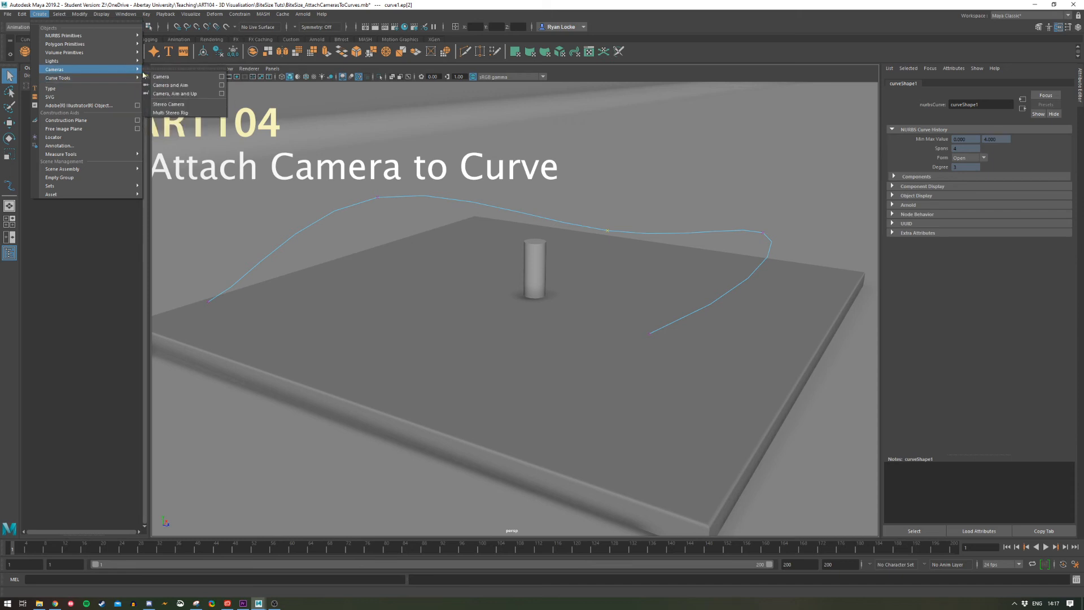
click(182, 88)
key(w)
mouse_move(488, 292)
mouse_down()
mouse_move(483, 235)
mouse_move(490, 278)
mouse_move(477, 290)
mouse_up()
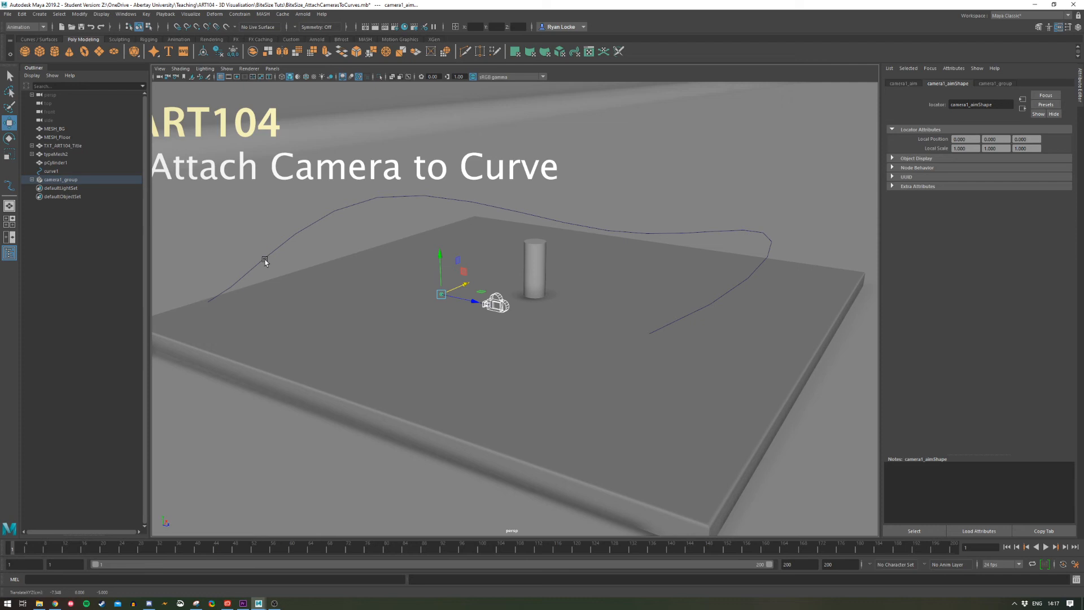
Expand the camera group, select the aim locator and move it onto the cylinder
alt+drag(525, 332, 514, 336)
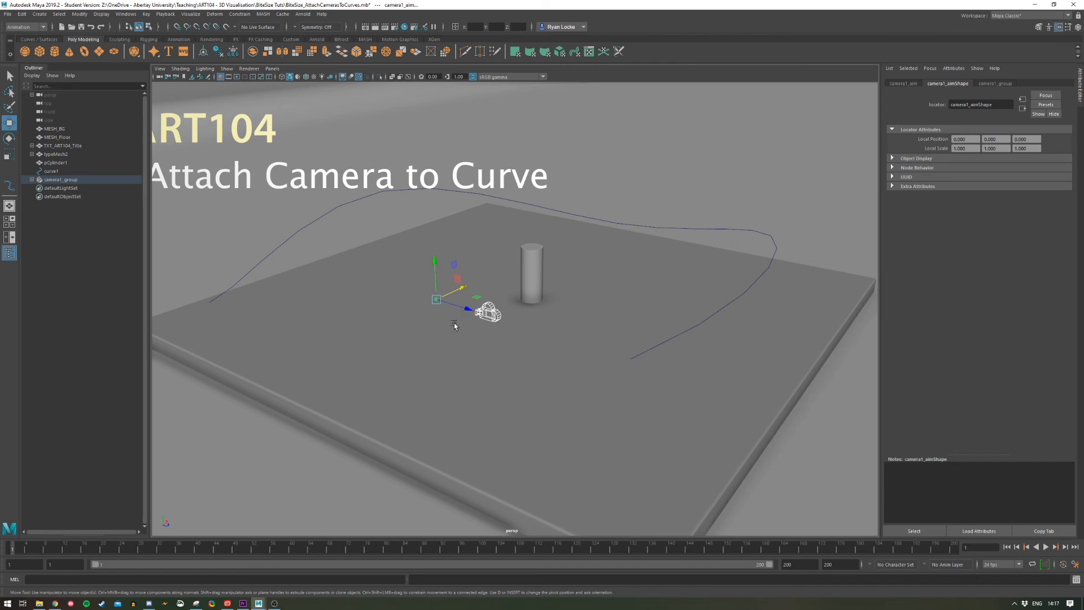
click(31, 179)
click(76, 197)
click(69, 189)
click(70, 194)
drag(484, 295, 529, 245)
Select the camera and move it to the start of the curve
alt+drag(547, 282, 493, 301)
alt+drag(577, 289, 425, 330)
click(509, 357)
drag(447, 283, 294, 298)
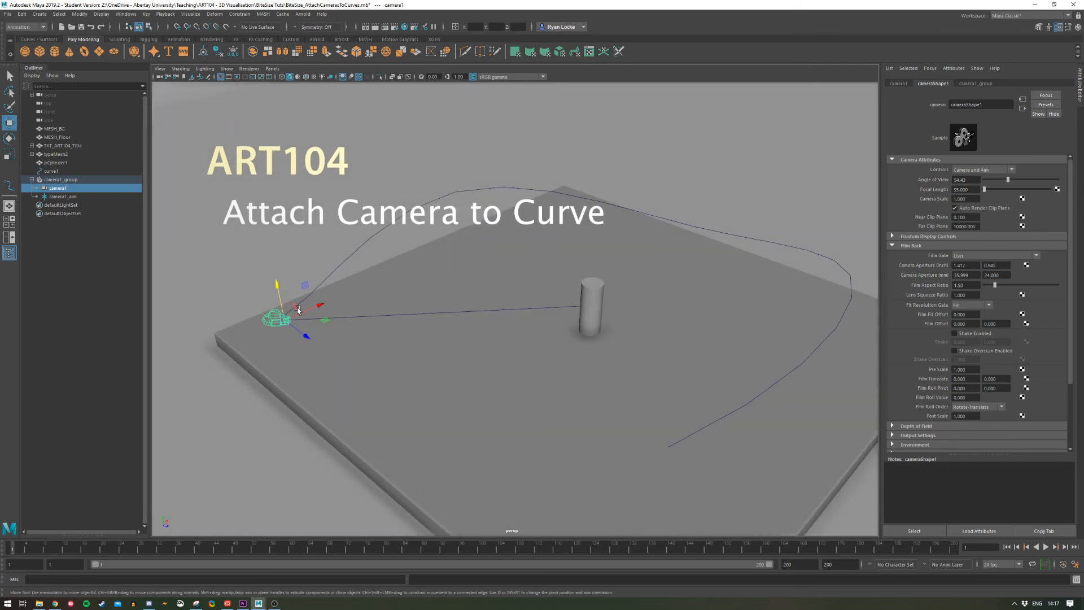
Add the curve to the camera selection and try to attach the camera to it as a motion path
shift+click(309, 295)
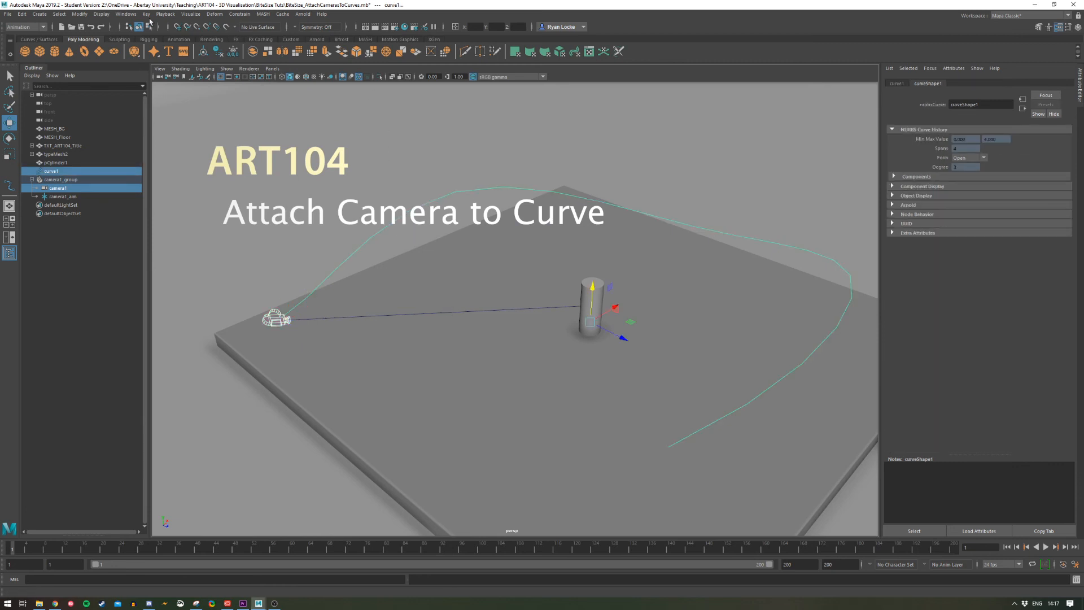
click(249, 15)
mouse_move(294, 88)
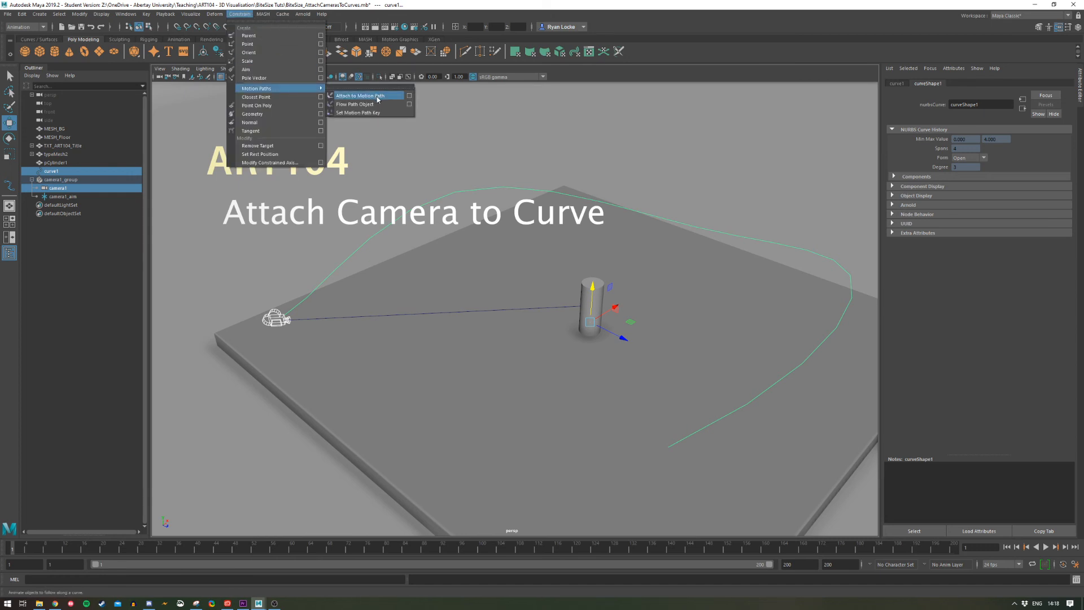
click(360, 96)
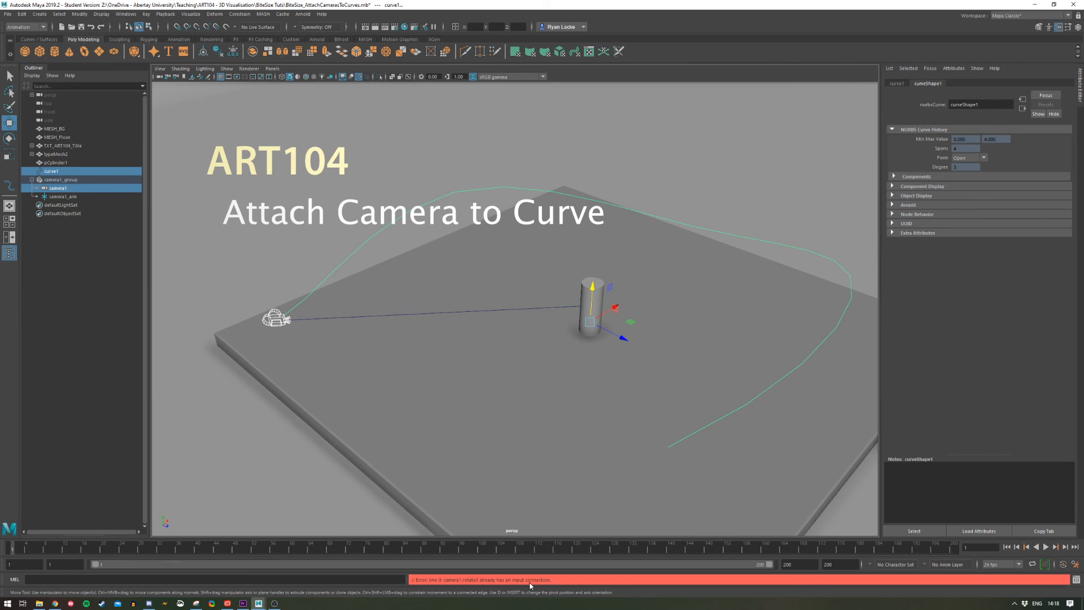
Reselect the camera together with the curve and try again to attach it as a motion path with the current settings
alt+drag(521, 423, 439, 391)
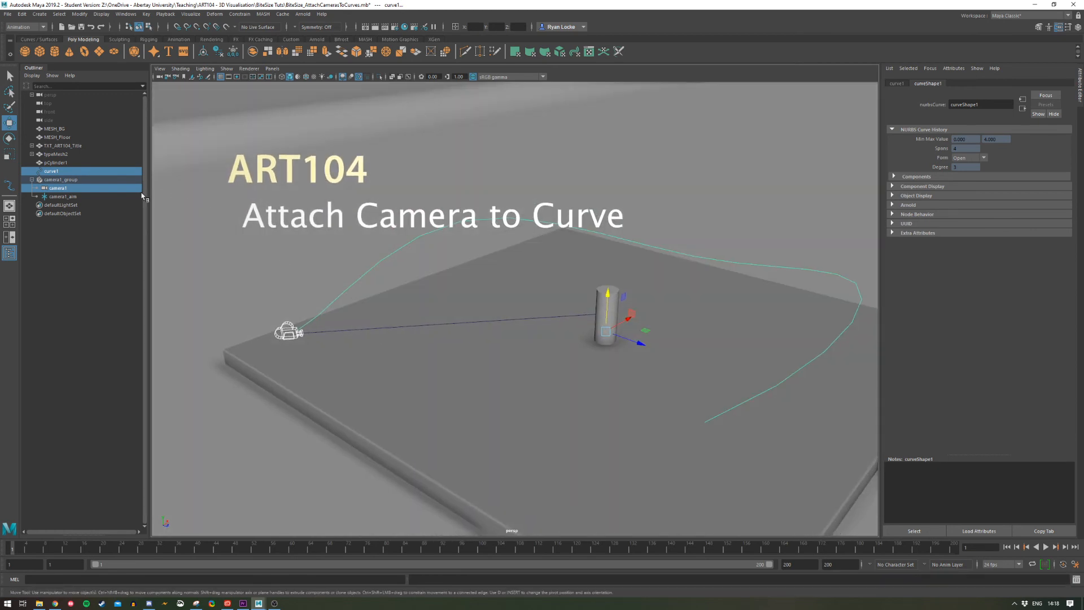
click(98, 189)
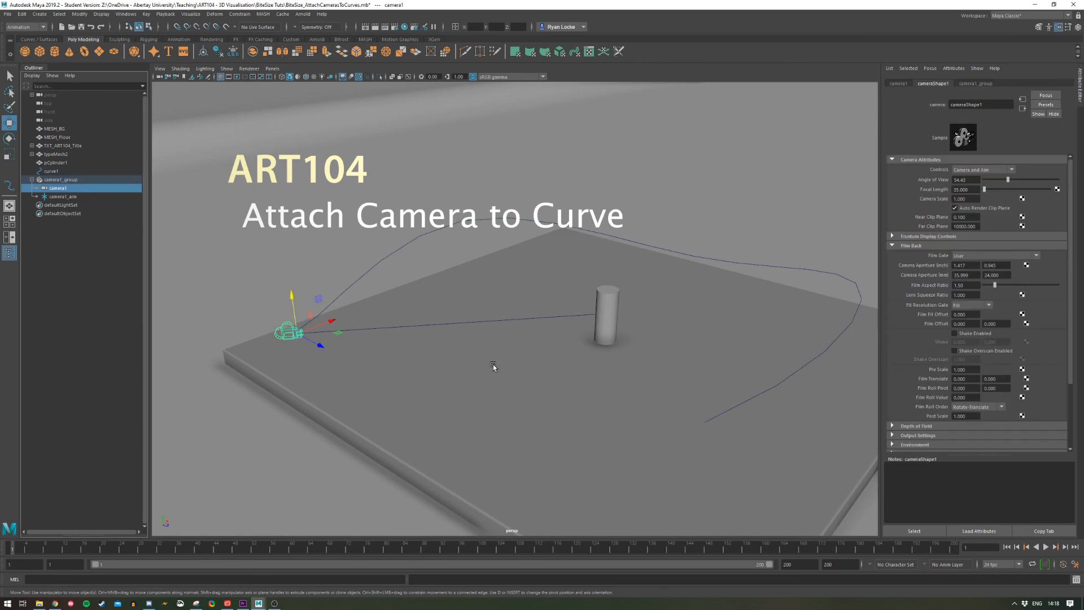
shift+click(353, 290)
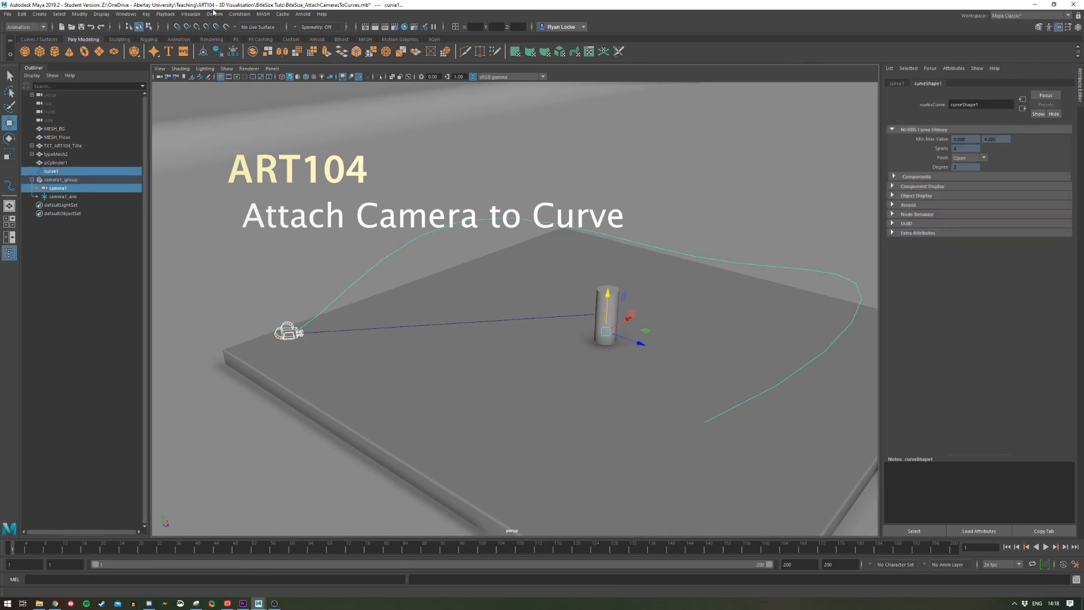
shift+click(356, 283)
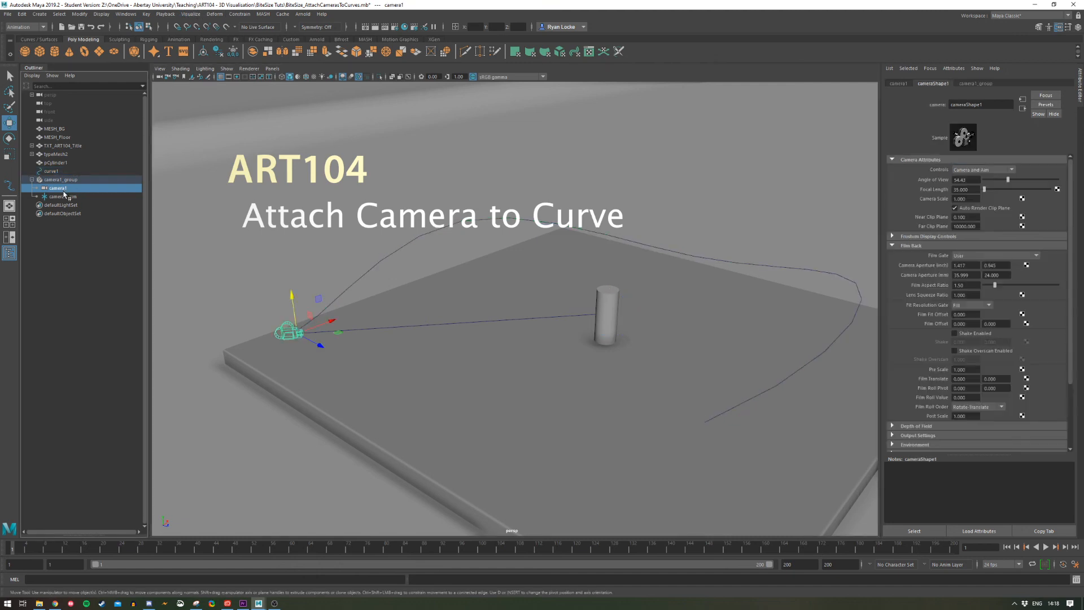
shift+click(361, 279)
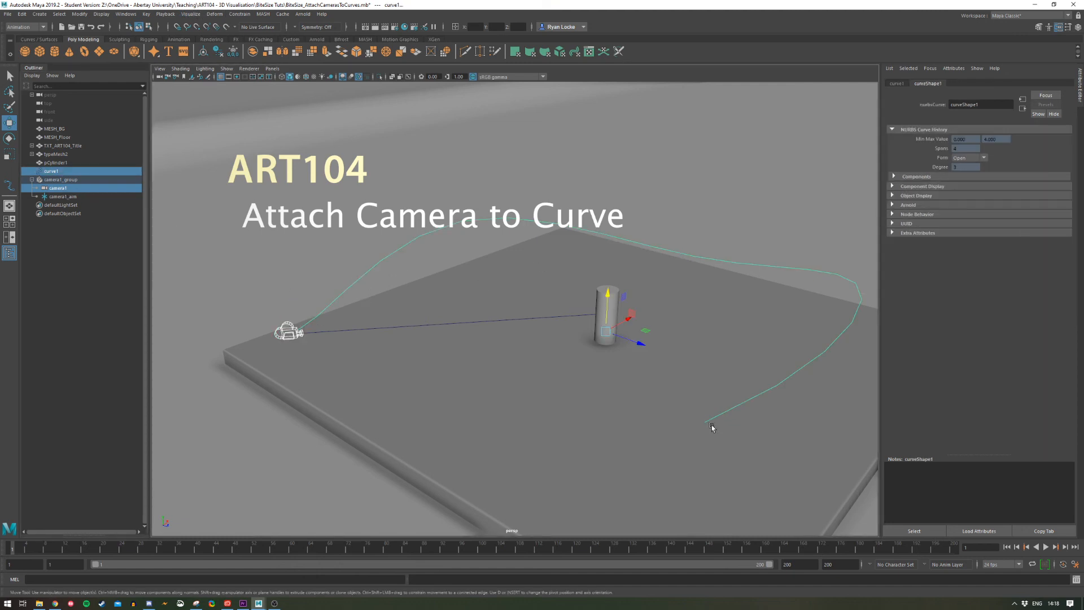
click(242, 14)
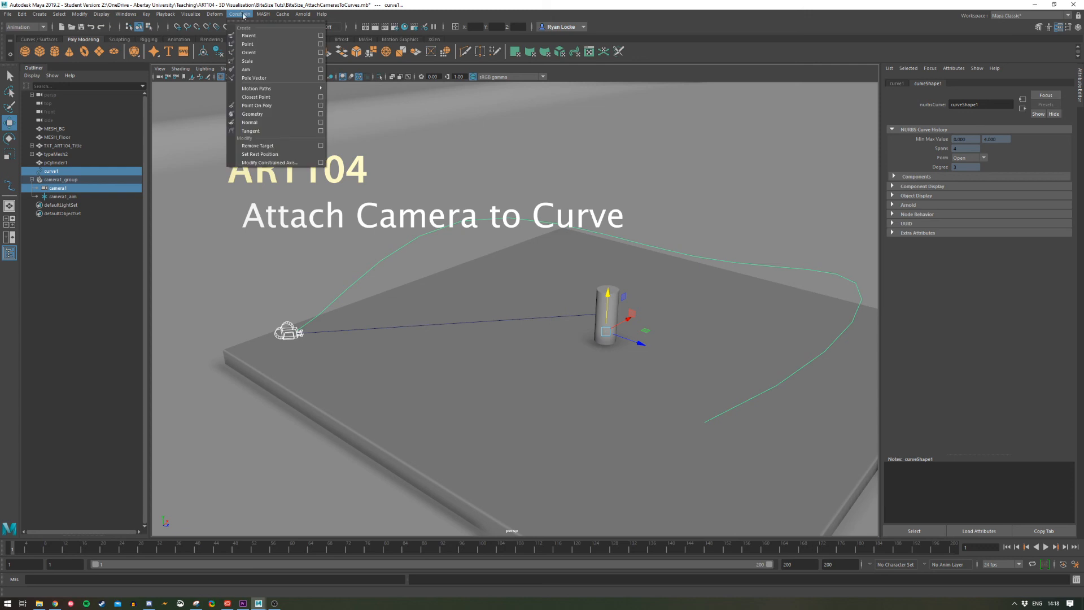
mouse_move(282, 88)
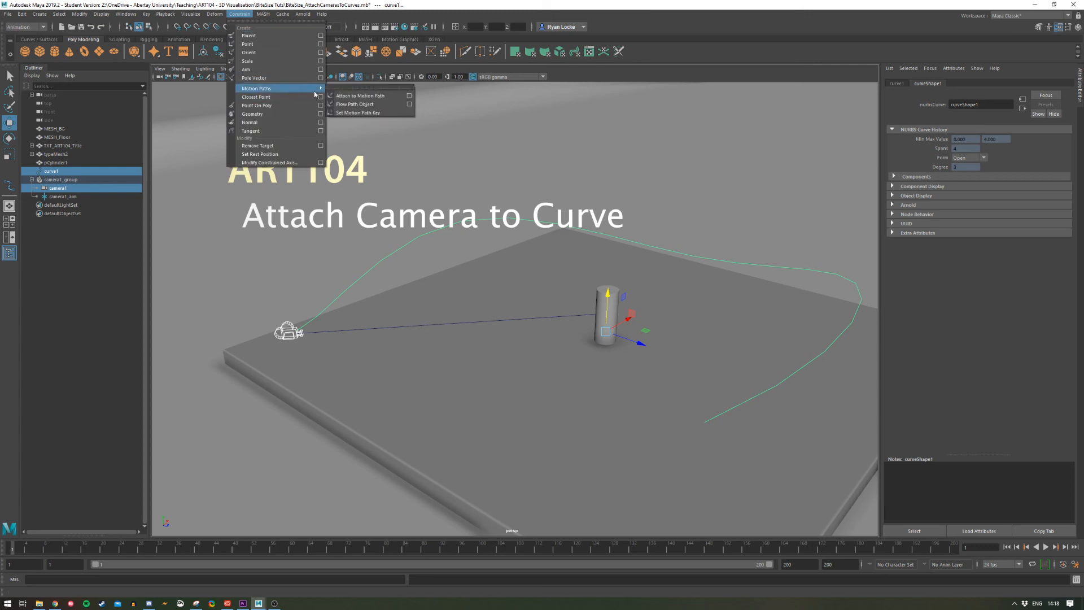
click(388, 96)
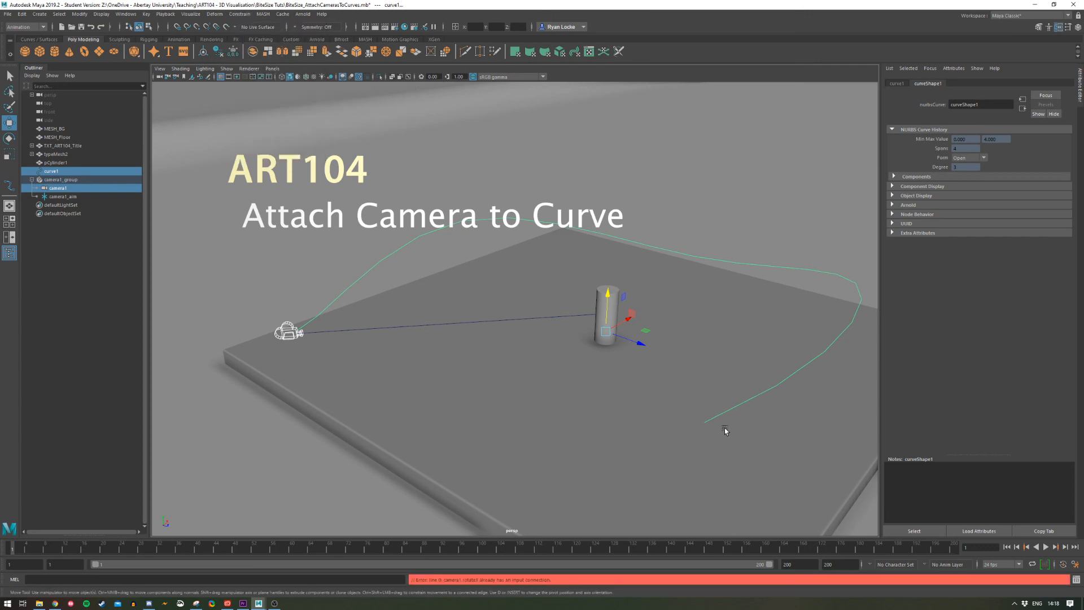
Attach the camera to the curve as a motion path with the Follow option turned off and the Time Slider range
mouse_move(613, 362)
alt+mouse_down()
mouse_move(629, 357)
mouse_move(599, 348)
alt+mouse_up()
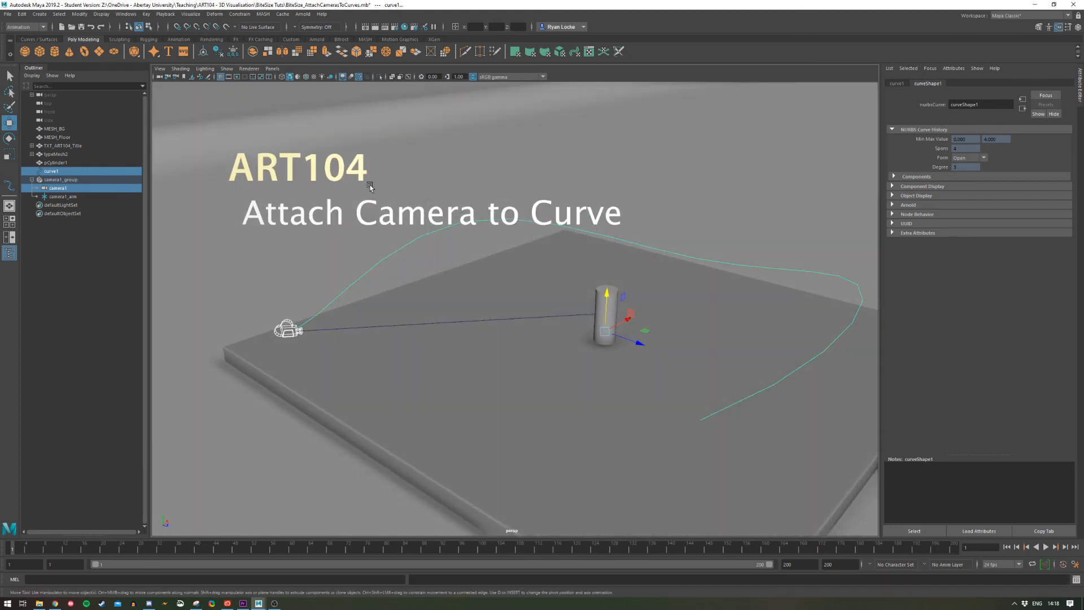
click(237, 14)
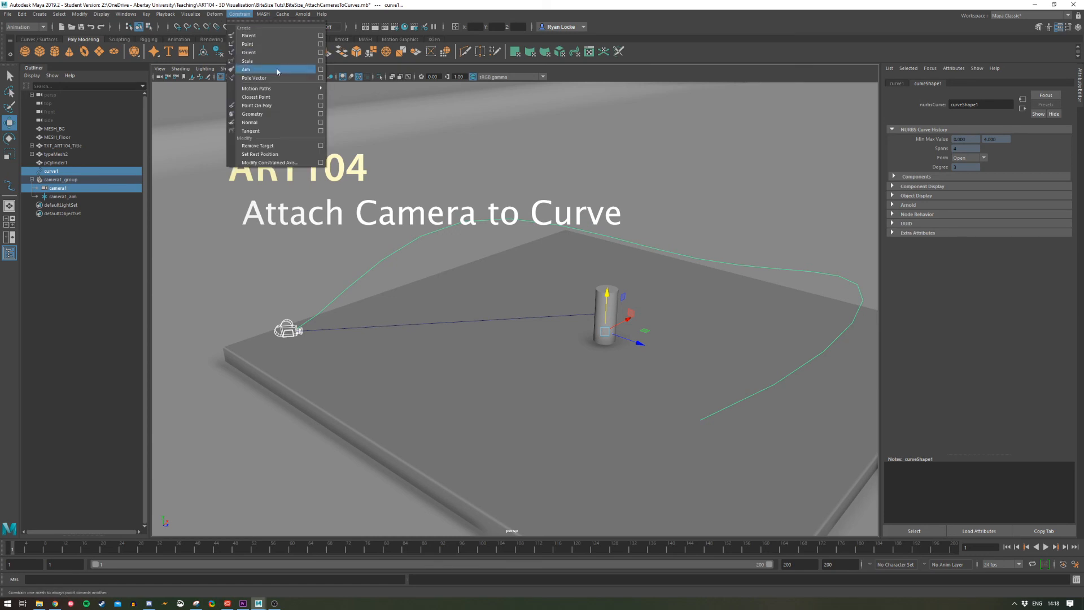
mouse_move(291, 88)
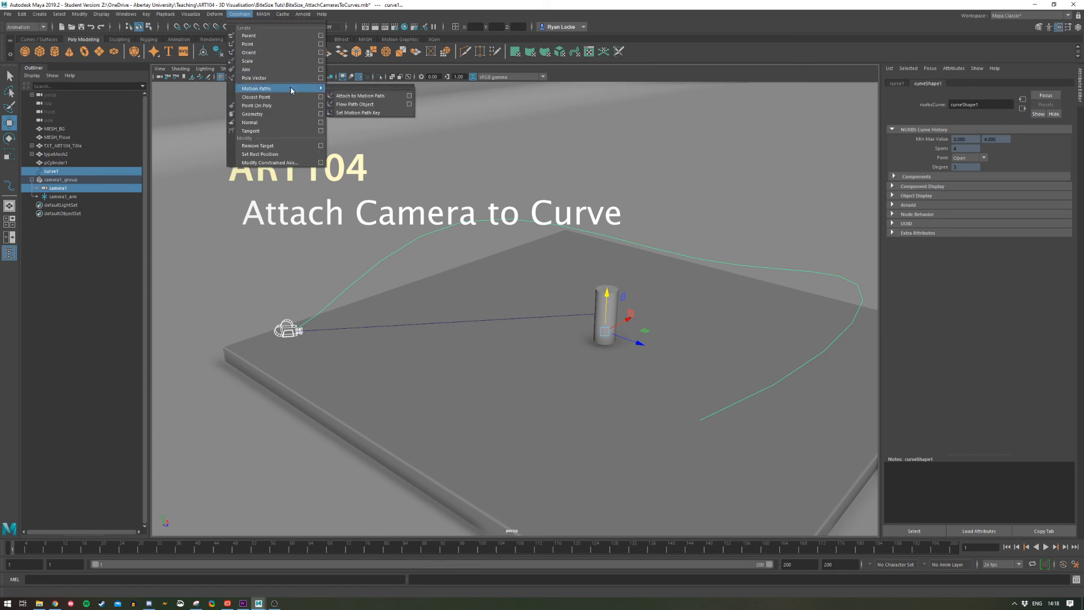
click(409, 95)
drag(731, 213, 807, 124)
alt+drag(539, 253, 502, 267)
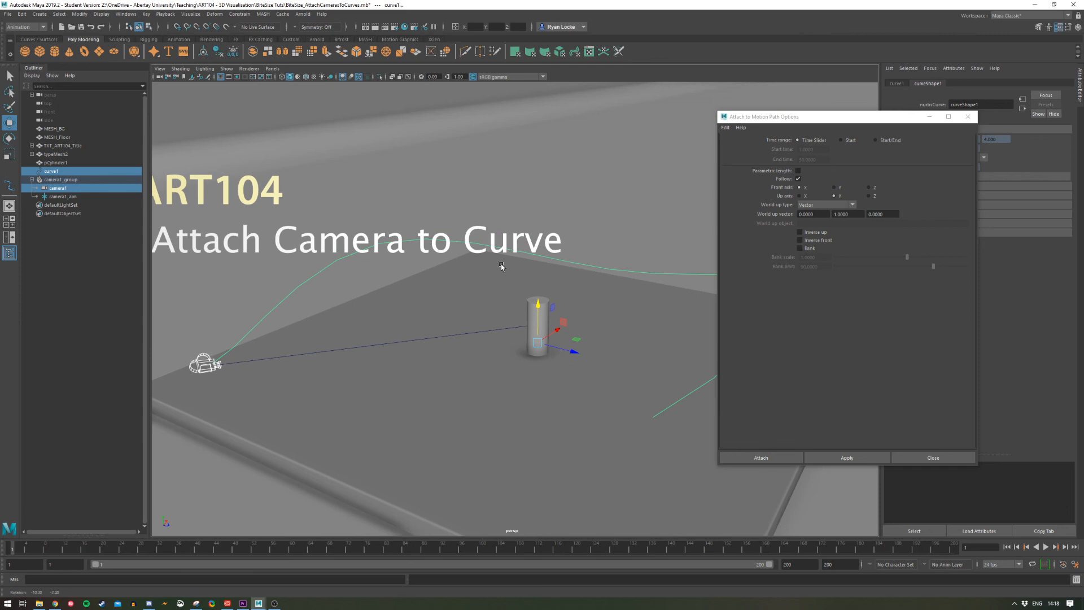
click(798, 178)
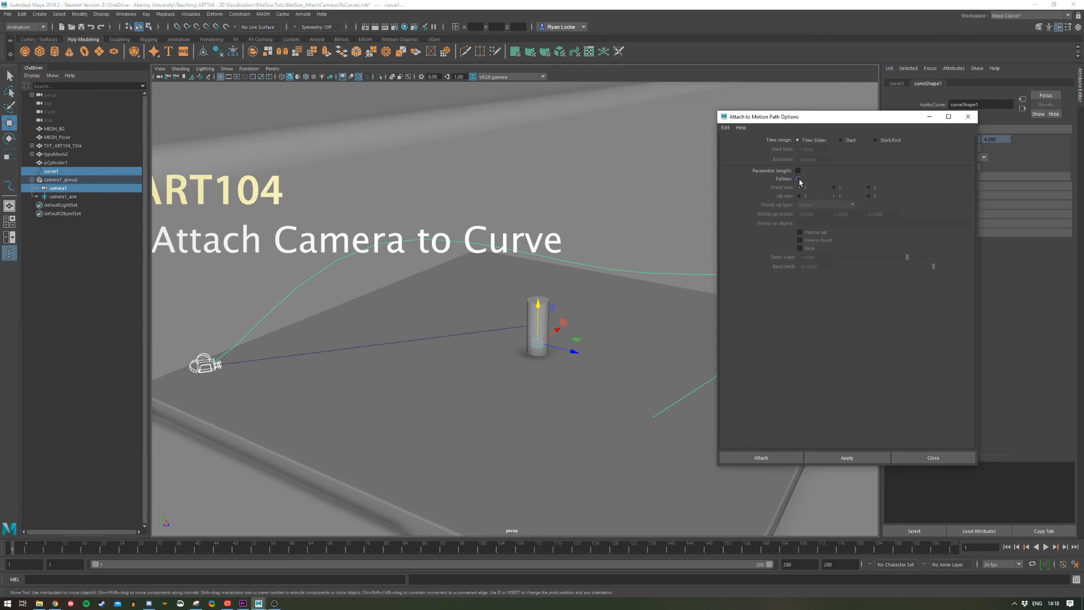
click(776, 460)
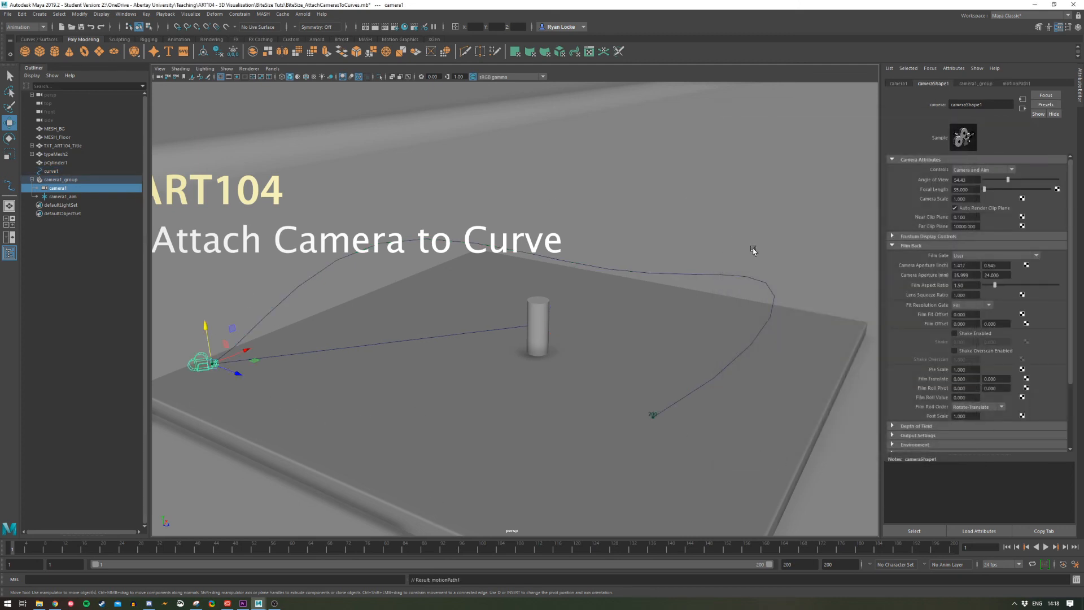
Play back the animation to check how the camera travels along the curve while aiming at the cylinder
key(alt+v)
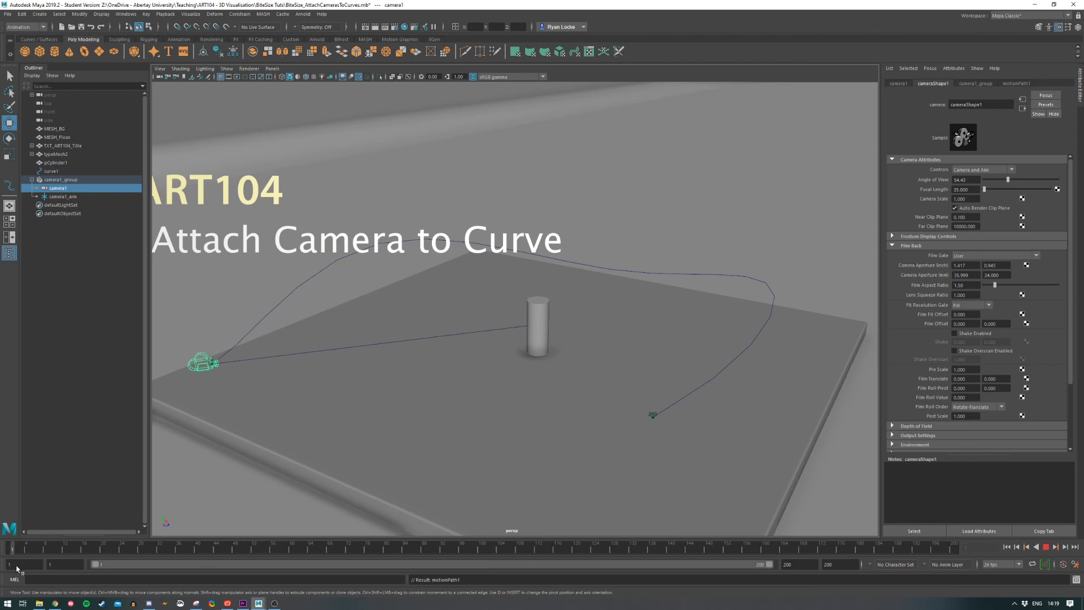
key(Escape)
scroll(694, 440, up, 1)
scroll(699, 441, down, 1)
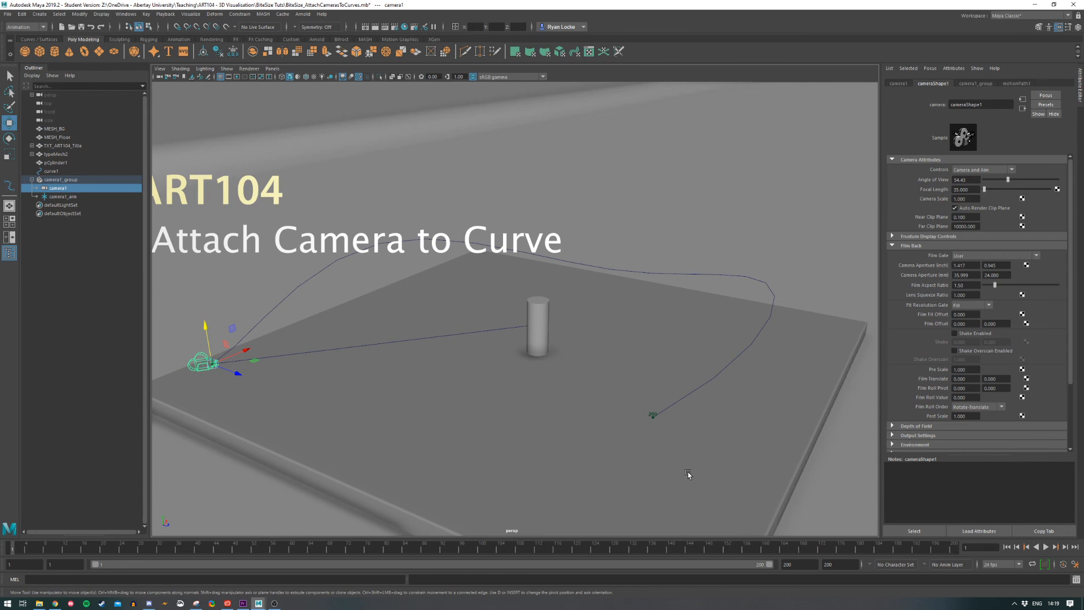
Try an animation end time of 400 and restore it to 200
double_click(847, 562)
text(400)
key(Return)
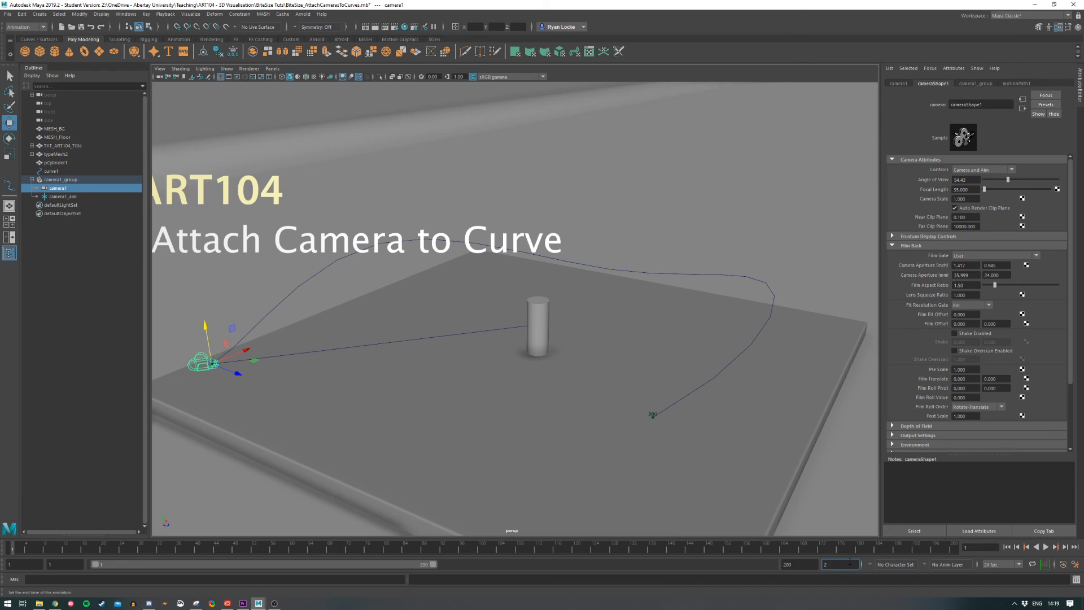
key(Return)
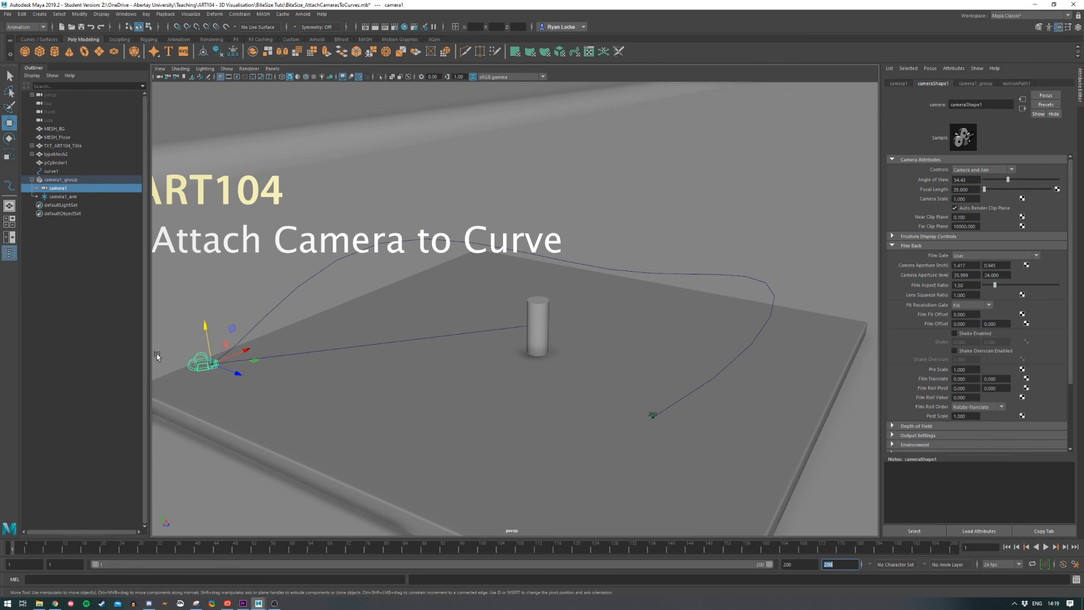
Preview the camera's movement along the curve again and examine its motion path attributes, including the Inverse Front option
key(alt+v)
mouse_move(205, 556)
mouse_down()
mouse_move(896, 553)
mouse_move(51, 565)
mouse_move(7, 586)
mouse_up()
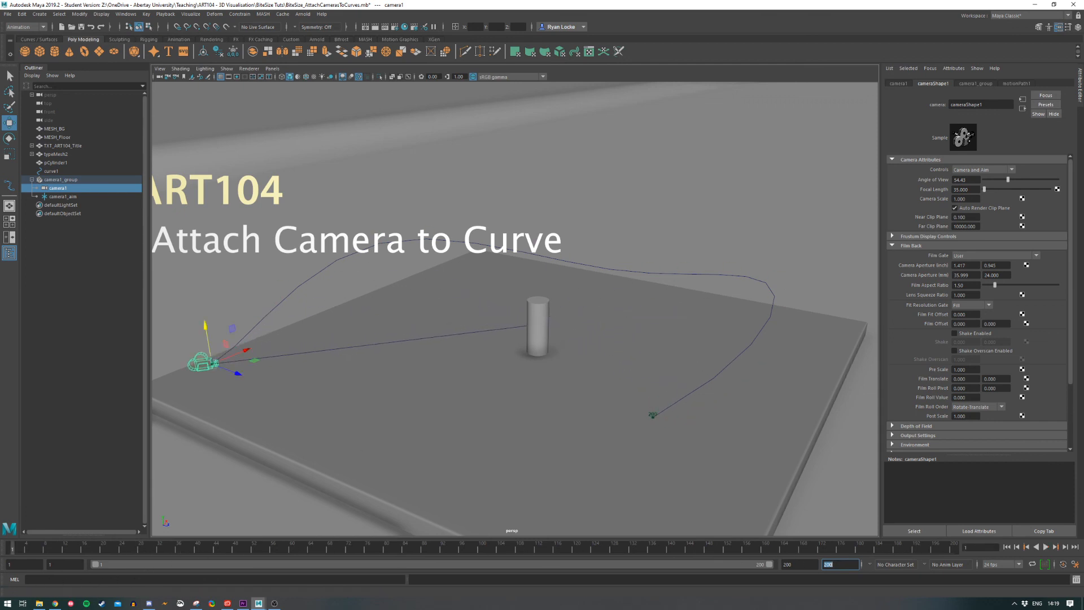
click(1016, 84)
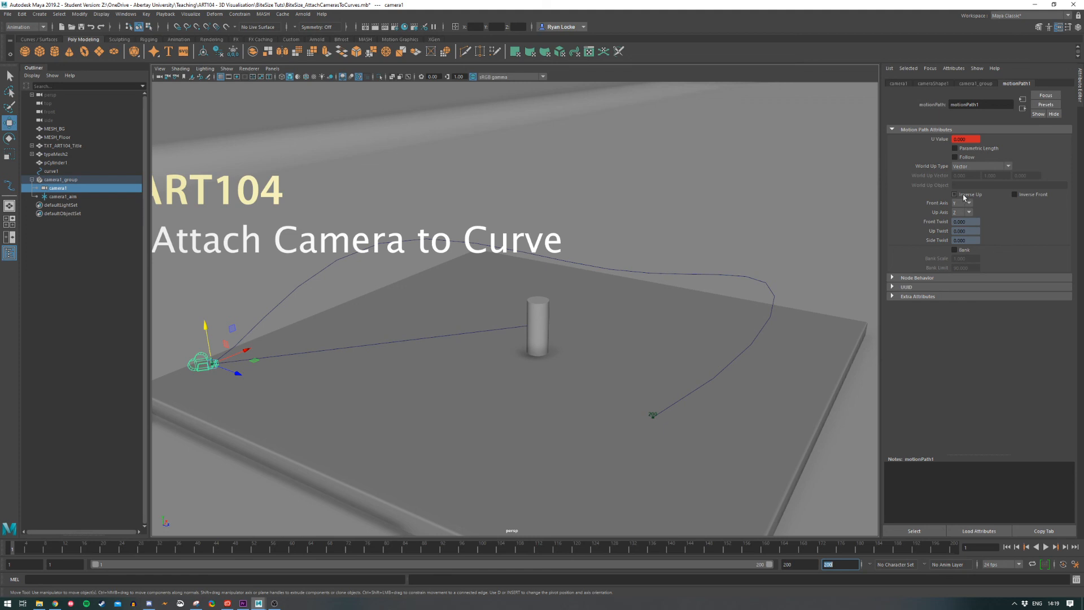
click(1025, 195)
drag(17, 550, 46, 573)
alt+middle_drag(497, 217, 526, 201)
Split the viewport into two panes side by side, look through camera1 in the second pane and return to frame 1
click(269, 69)
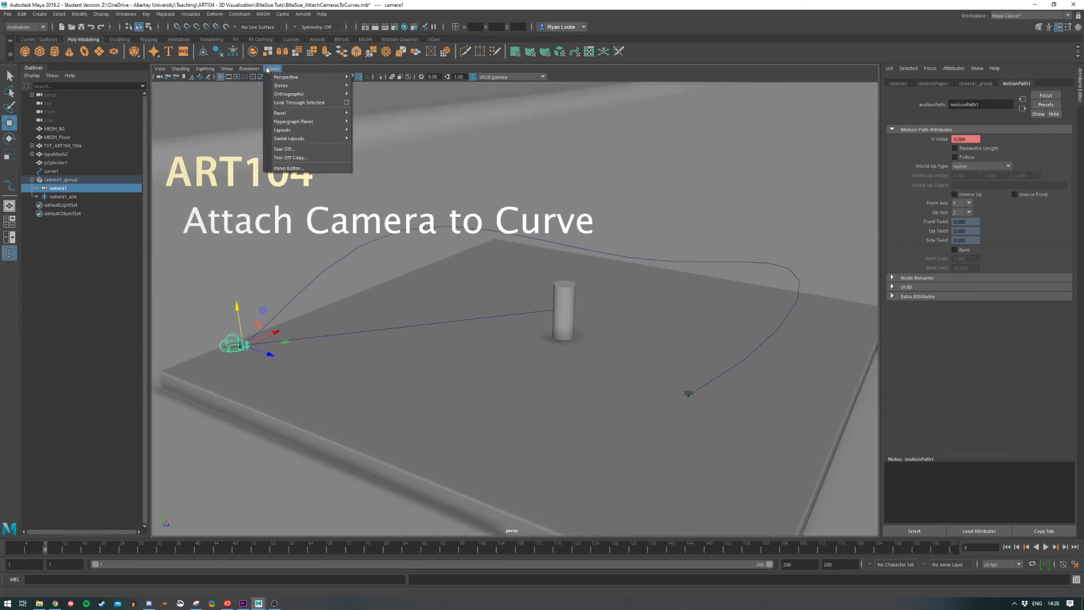
mouse_move(322, 131)
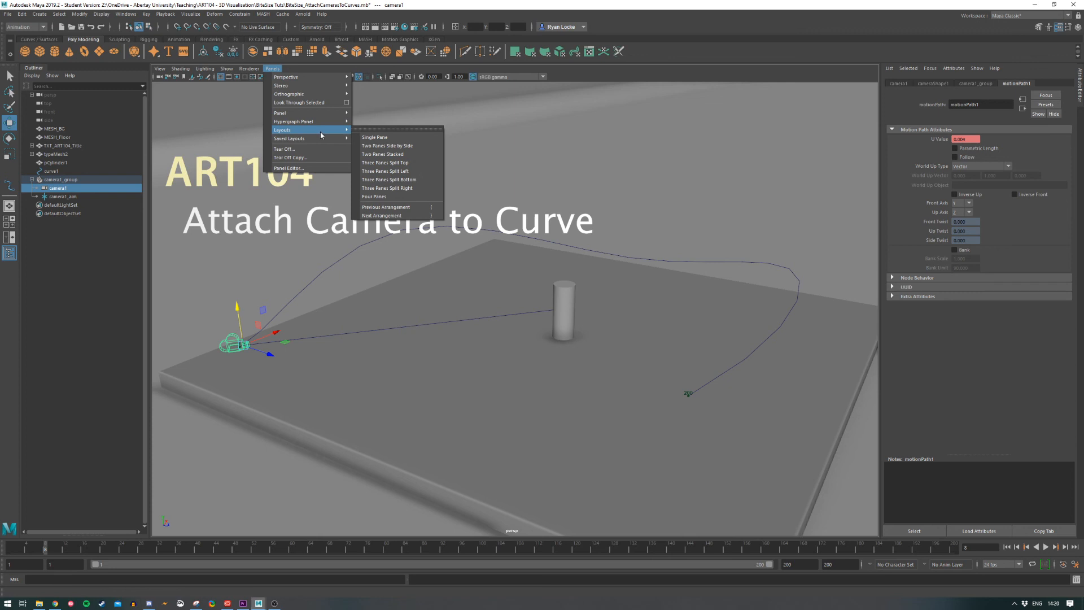
click(413, 146)
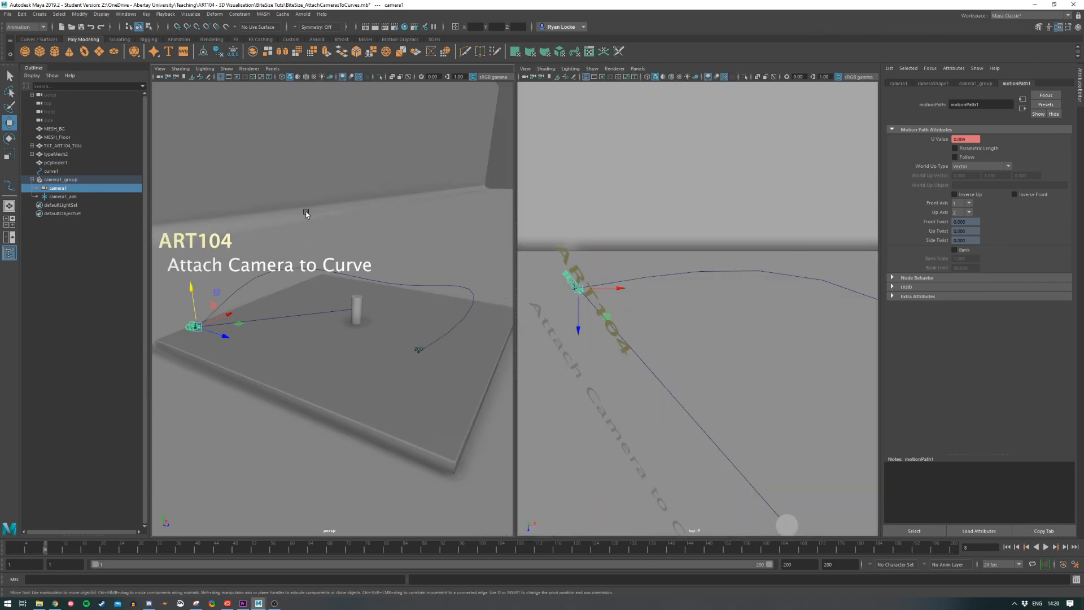
click(640, 68)
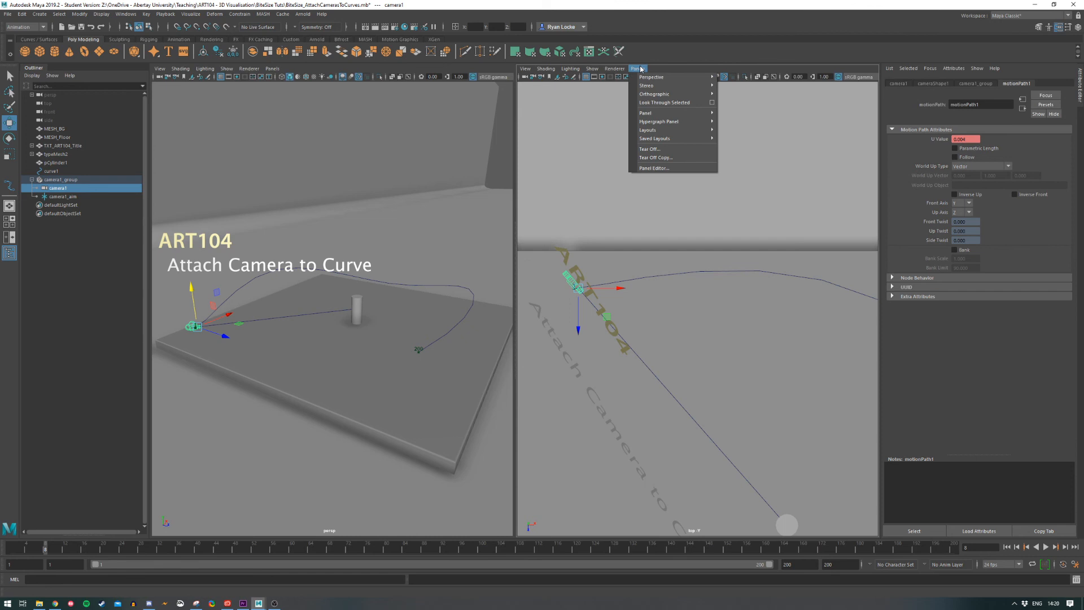
mouse_move(700, 76)
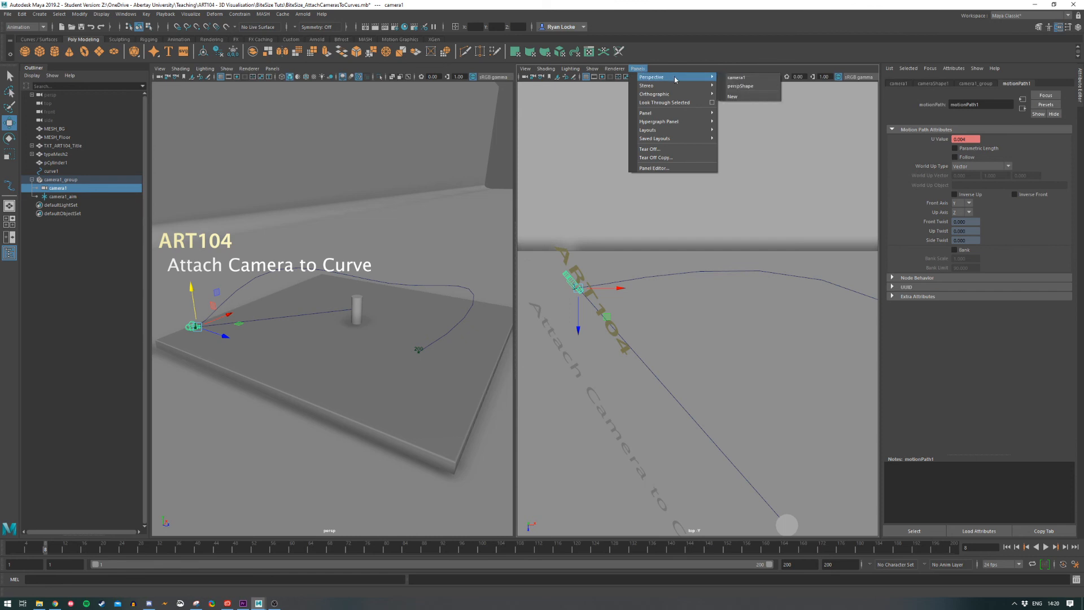
click(756, 80)
drag(47, 548, 3, 541)
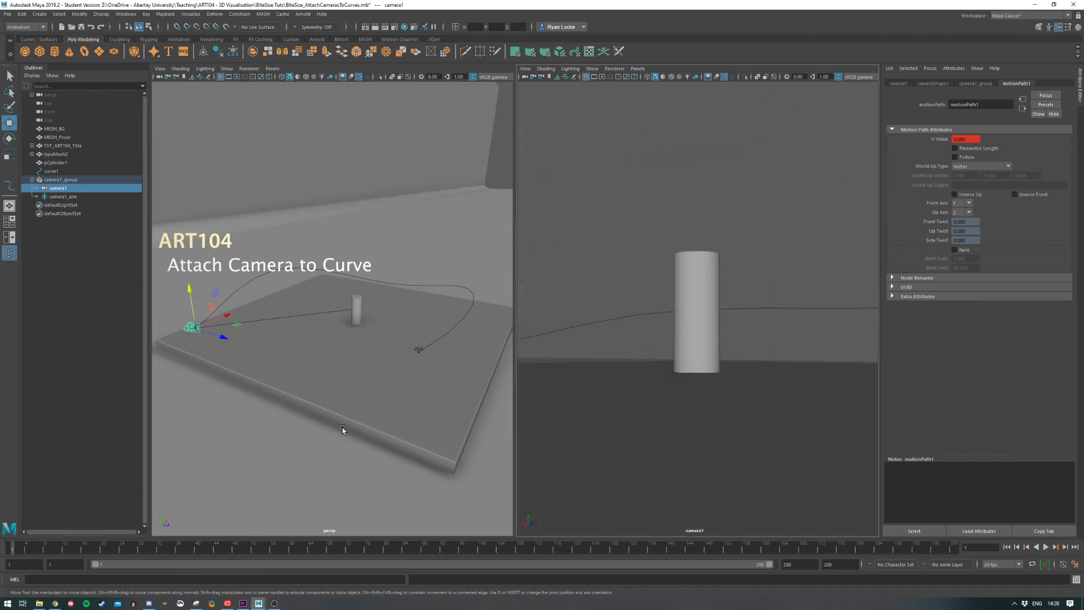